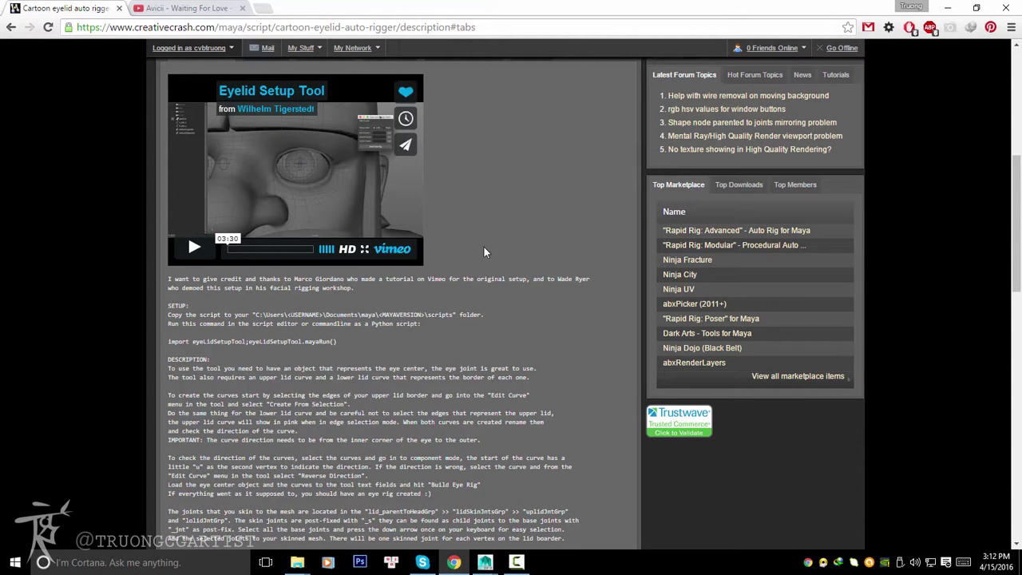
Step: Scroll the CreativeCrash page and highlight the Cartoon eyelid auto rigger title
left_click_drag(1019, 250, 1019, 230)
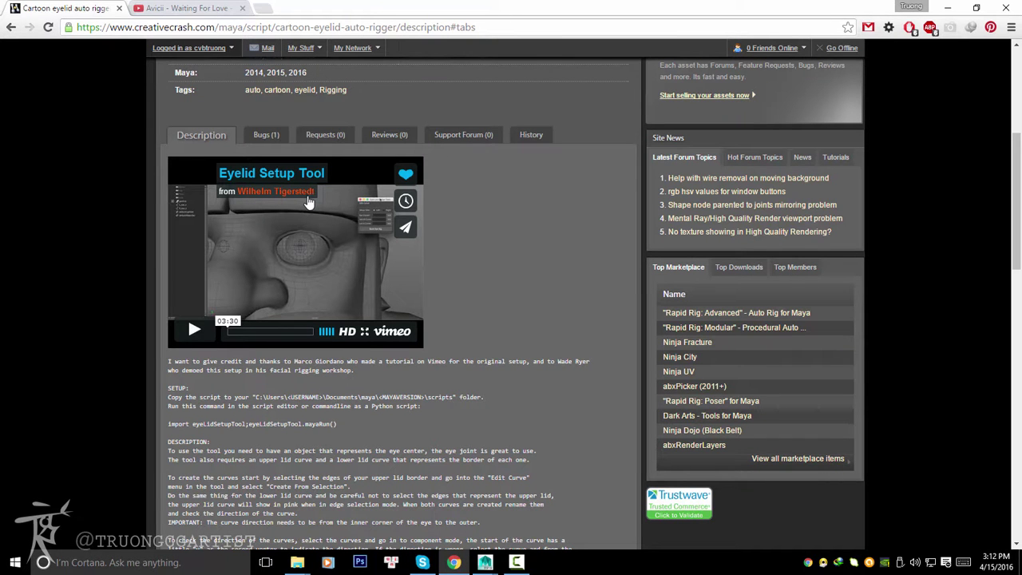
left_click_drag(1020, 241, 1021, 151)
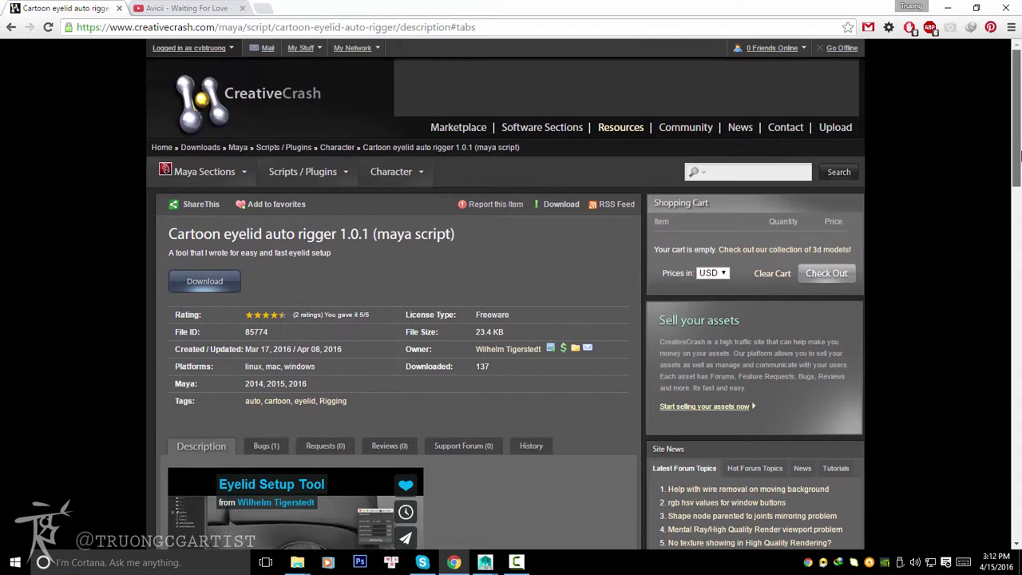
left_click_drag(170, 233, 329, 231)
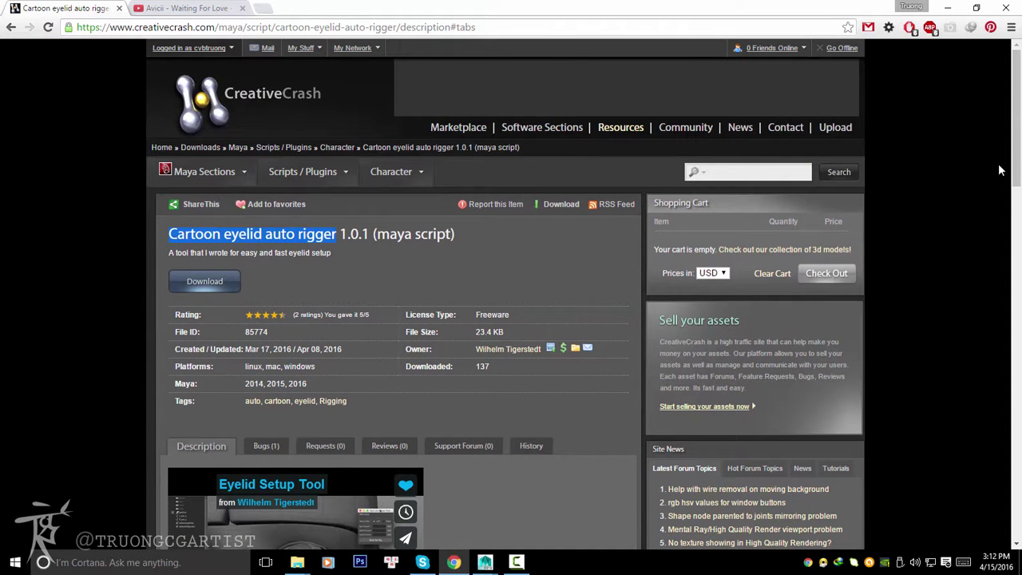
left_click_drag(1013, 163, 1017, 189)
scroll(1018, 189, "down", 4)
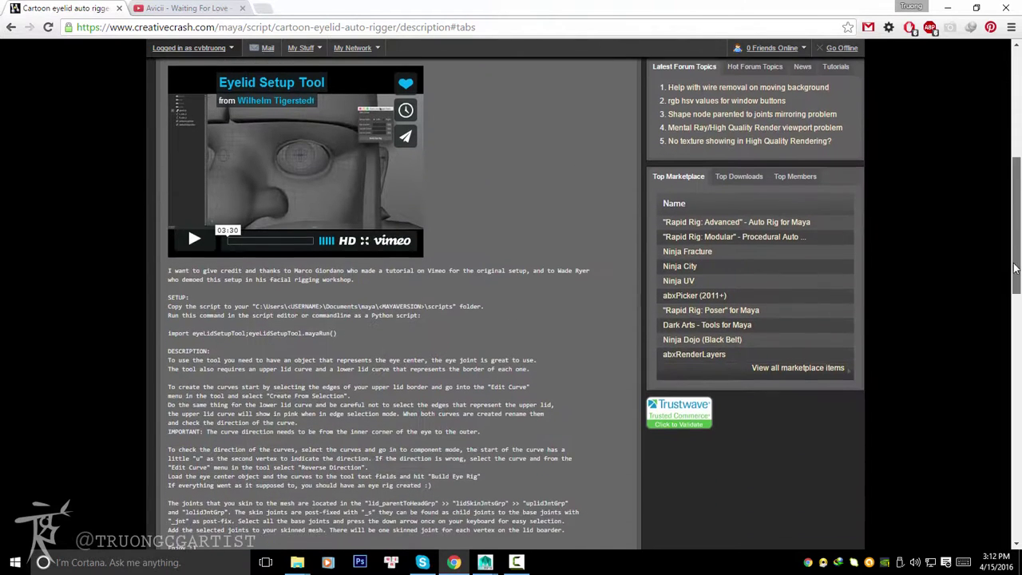
Step: Bring up the folder window and browse to Documents\maya\2015-x64
left_click(259, 514)
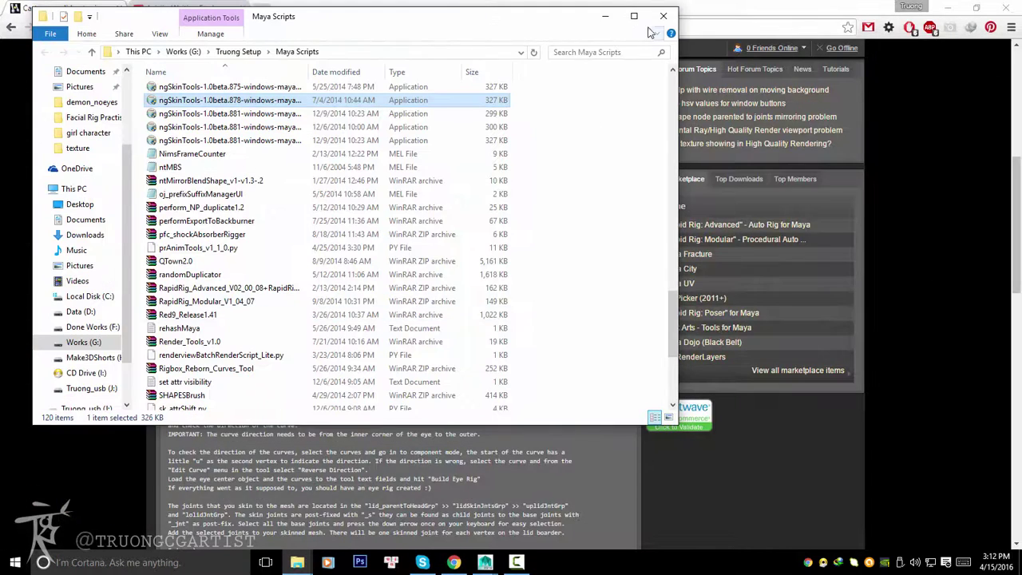
left_click(605, 16)
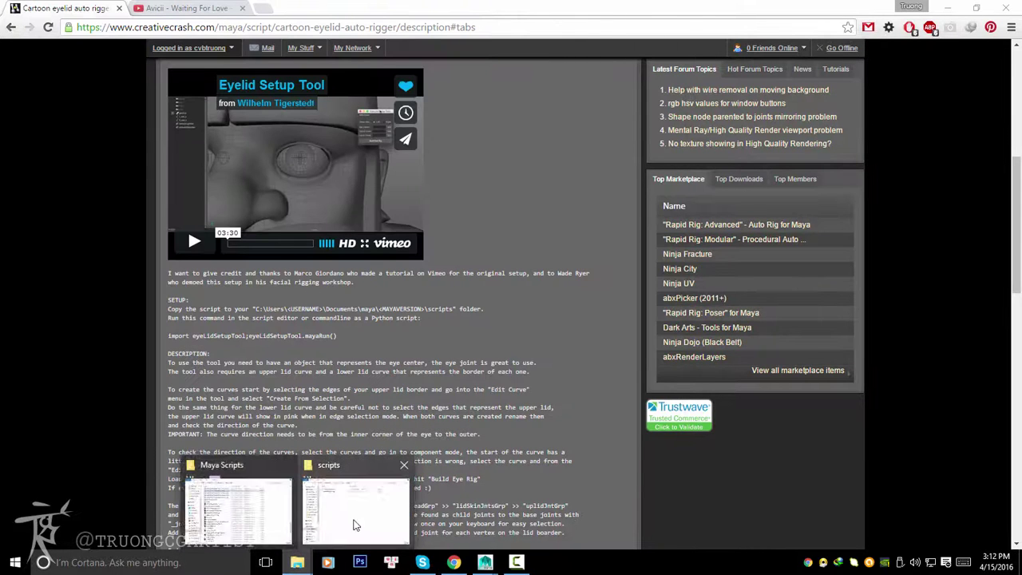
mouse_move(297, 562)
left_click(371, 496)
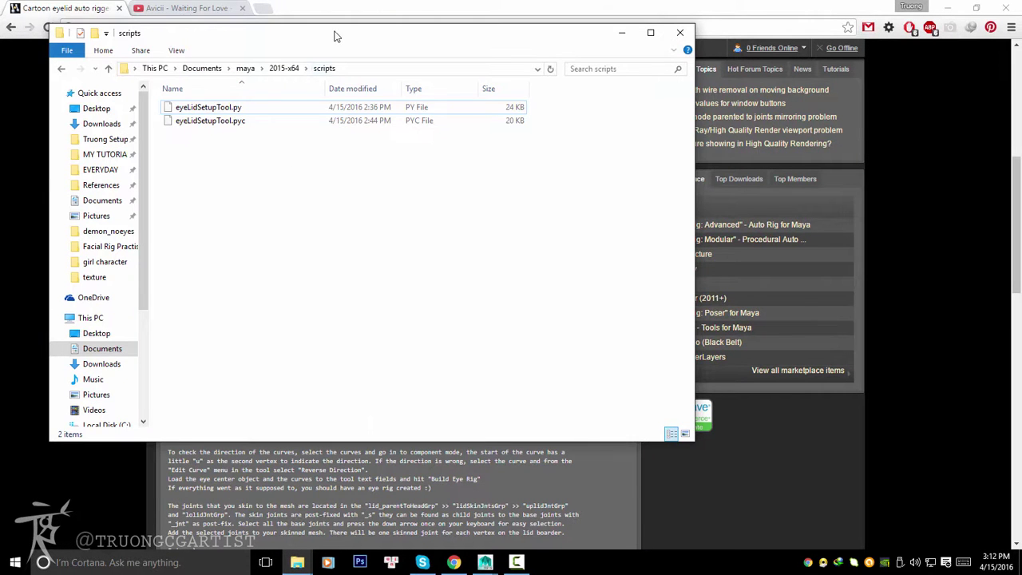
left_click_drag(338, 33, 437, 127)
left_click(477, 164)
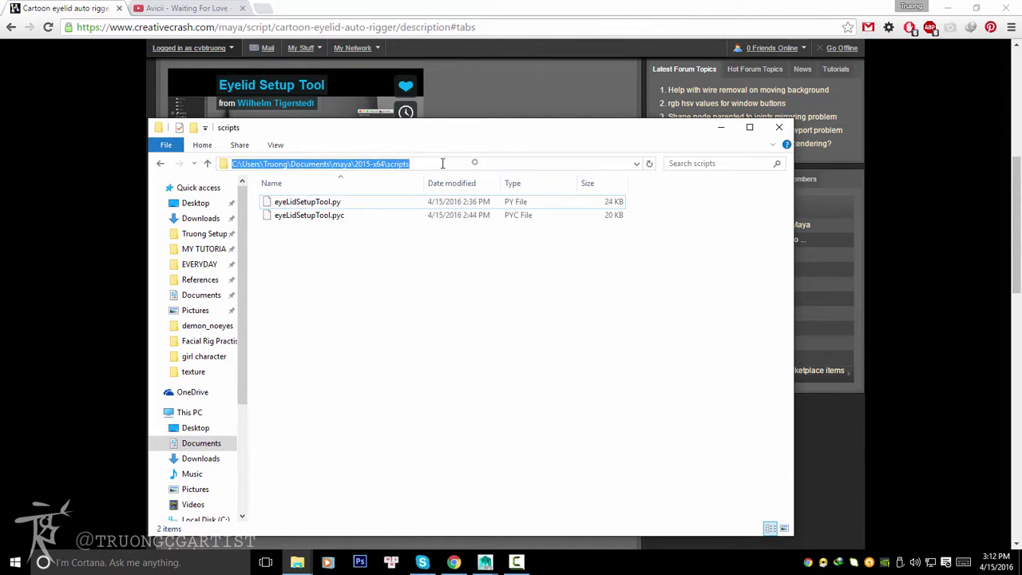
left_click(199, 443)
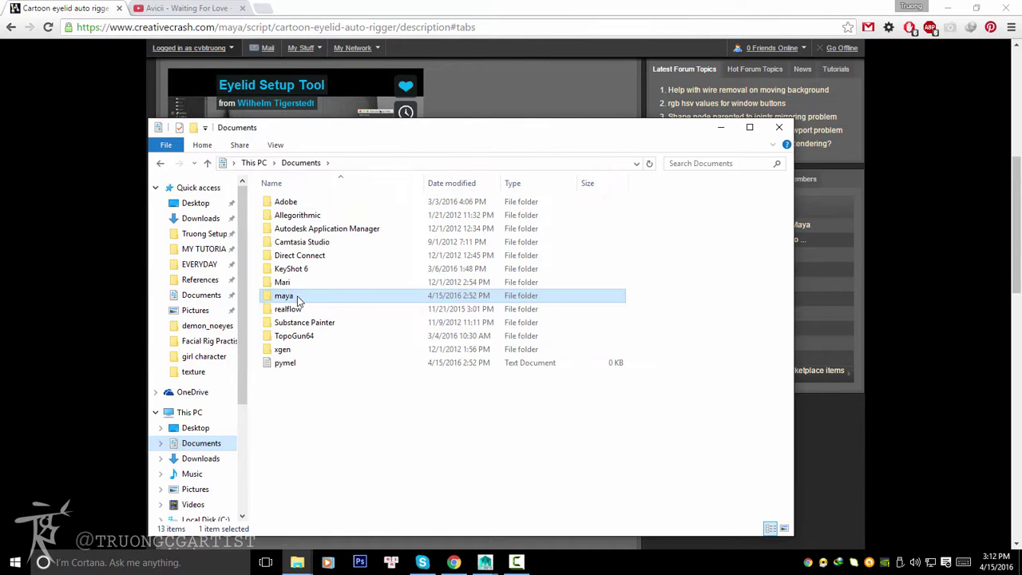
double_click(295, 296)
double_click(296, 269)
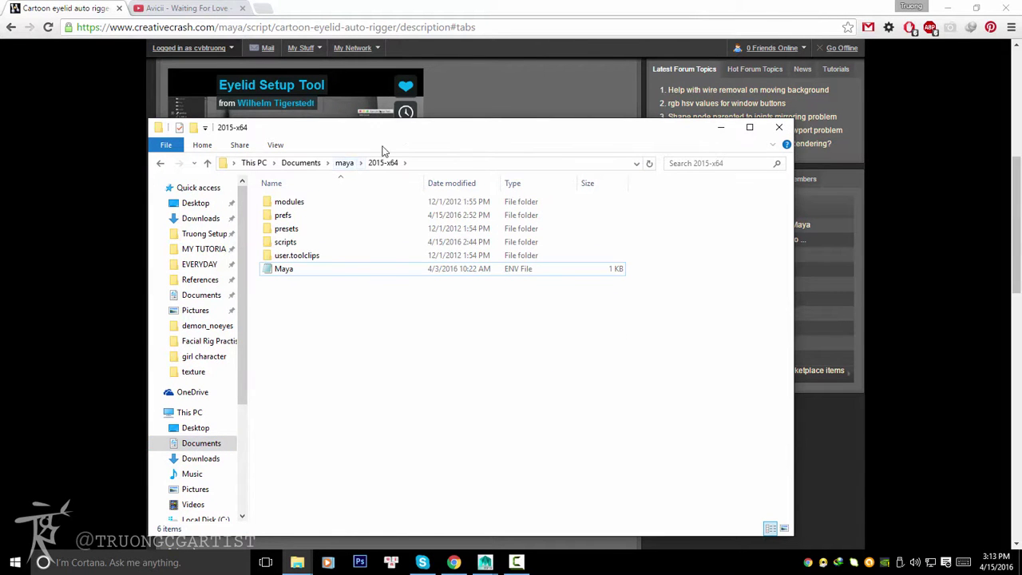
Step: Open the scripts folder, select both eyeLidSetupTool files, and minimize the window
left_click_drag(403, 135, 435, 128)
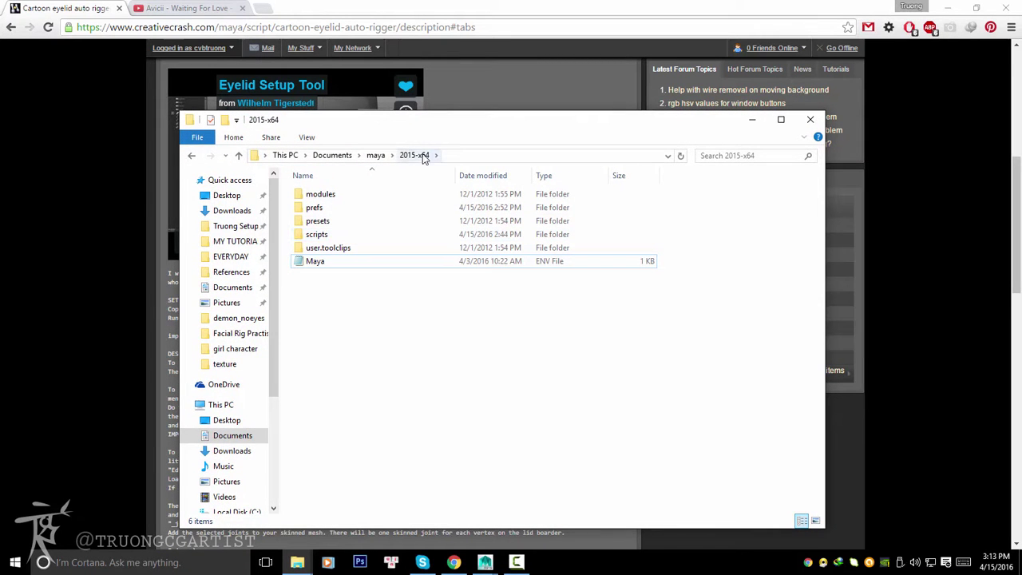
left_click_drag(476, 127, 449, 125)
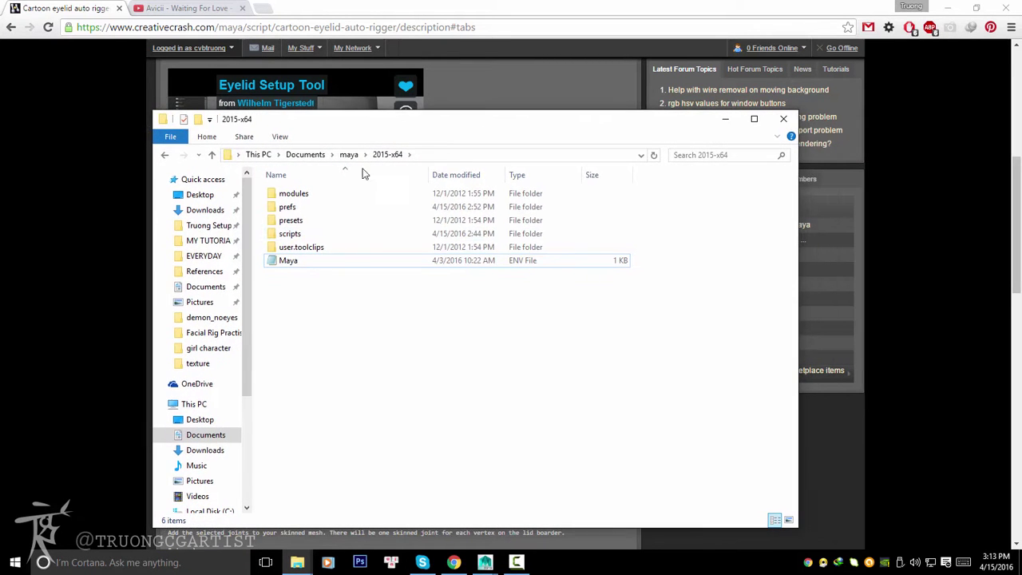
double_click(292, 233)
left_click_drag(359, 244, 367, 173)
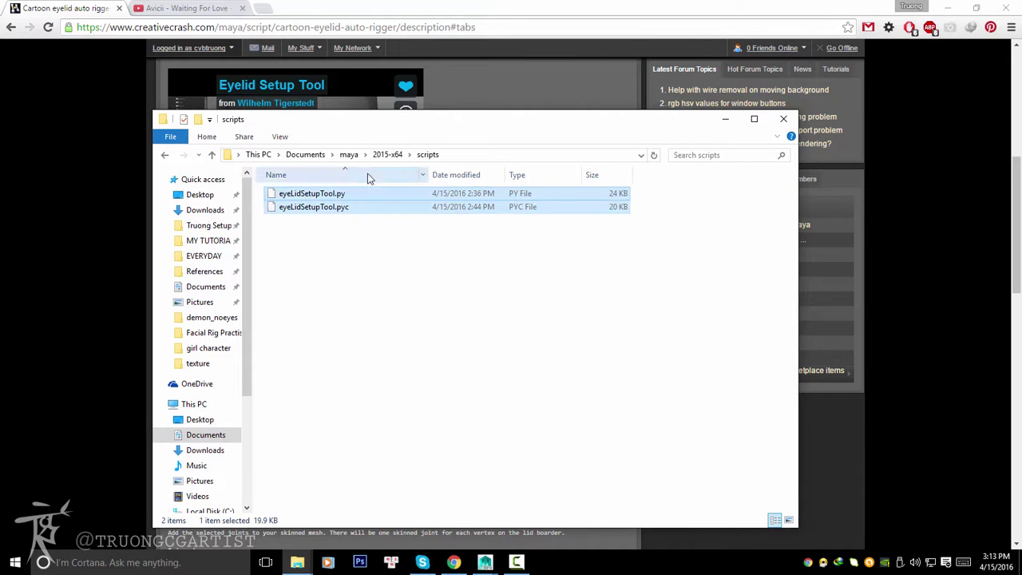
left_click_drag(502, 128, 564, 128)
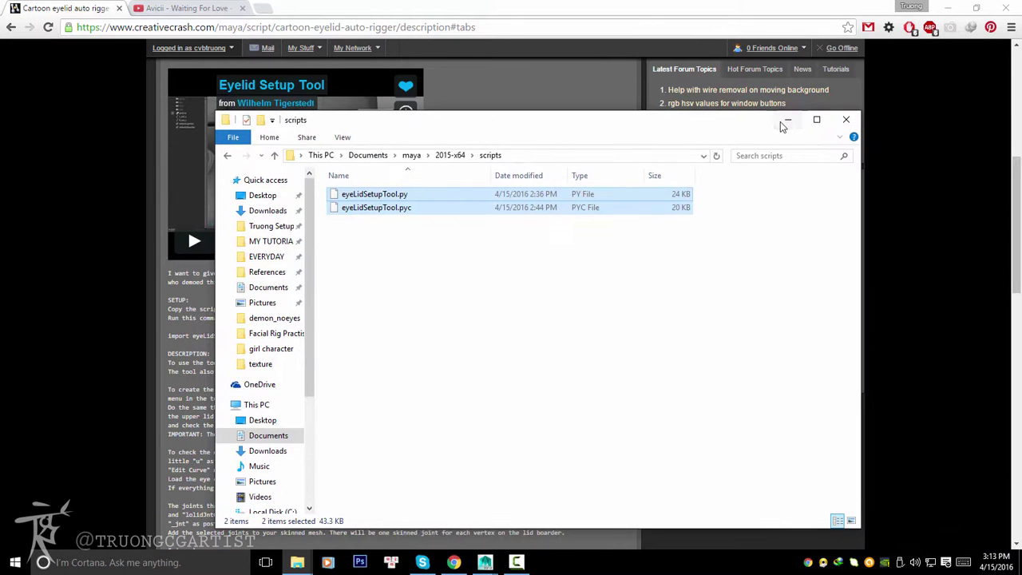
left_click(788, 124)
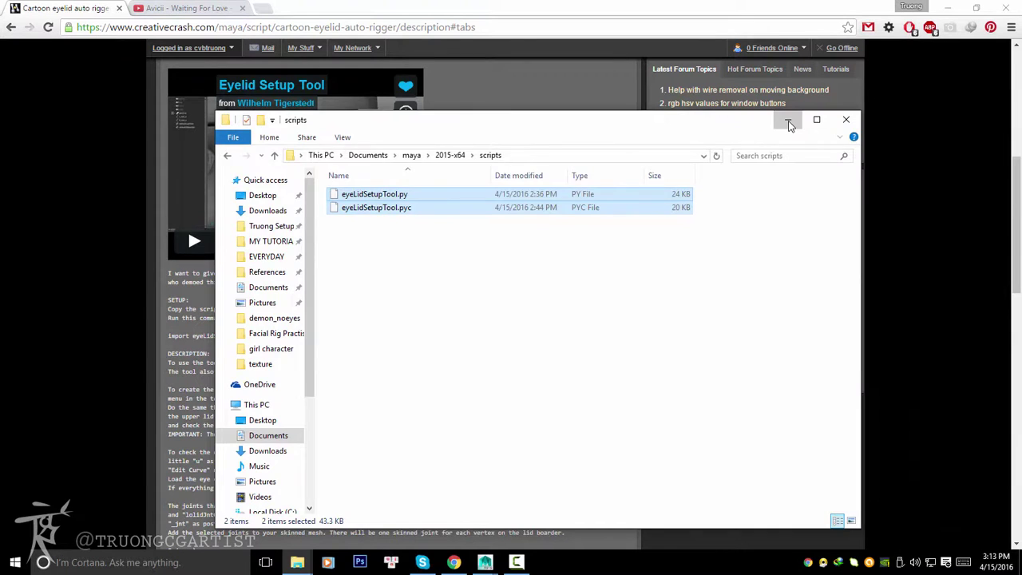
Step: Copy the eyeLidSetupTool Python import line, then switch to Maya and frame the face rig
left_click_drag(167, 334, 335, 336)
key("ctrl+c")
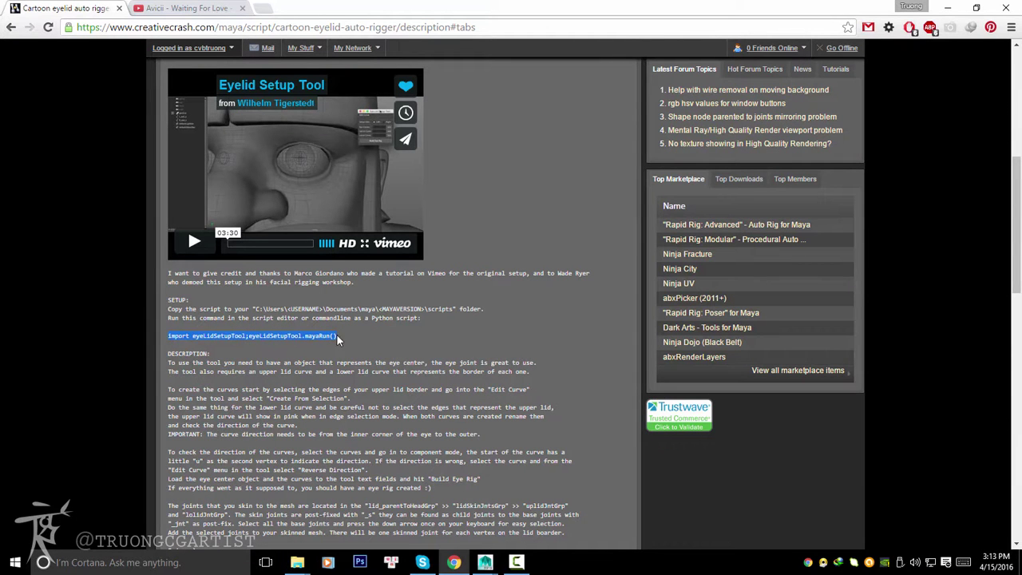
left_click(485, 562)
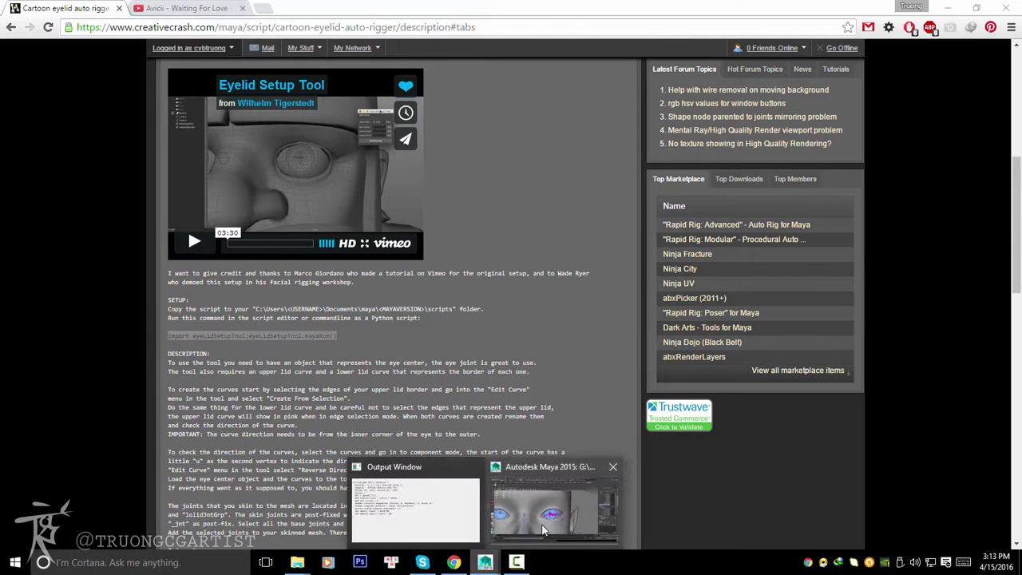
left_click(556, 490)
key("a")
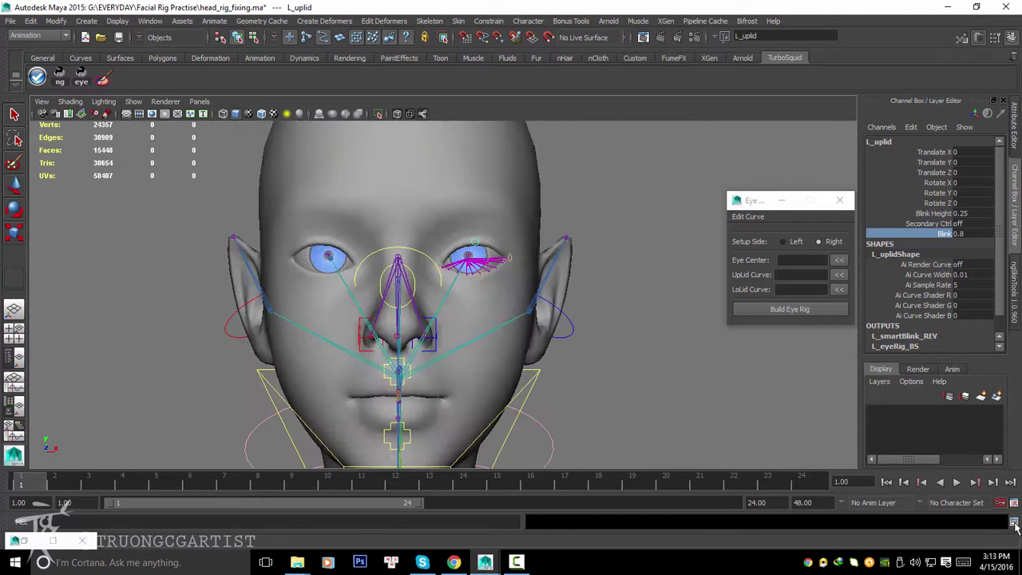
Step: Paste the eyeLidSetupTool import command into a new Python tab of the Script Editor
left_click(1014, 523)
right_click(528, 348)
left_click(526, 479)
left_click(512, 284)
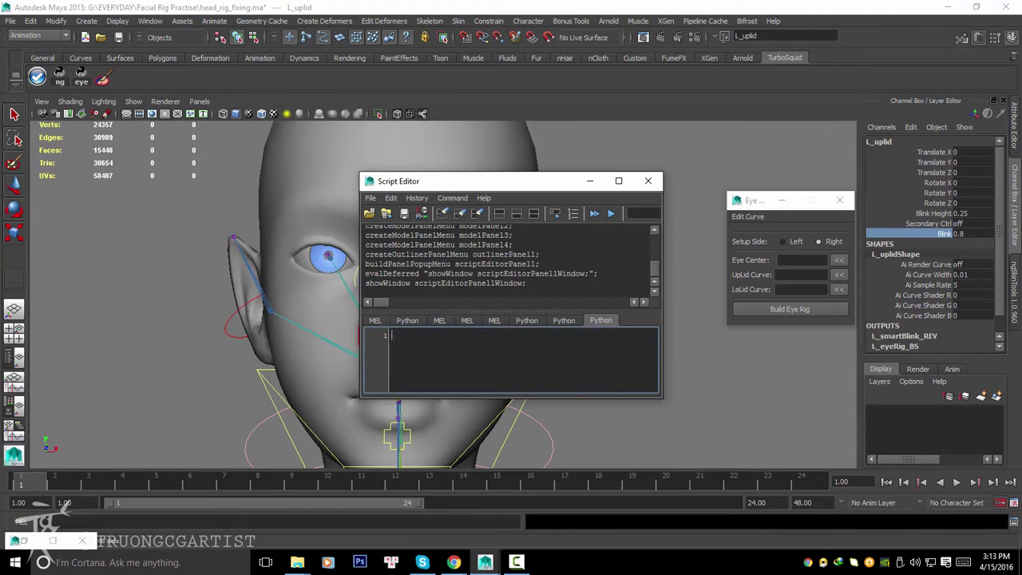
key("ctrl+v")
left_click_drag(630, 337, 375, 322)
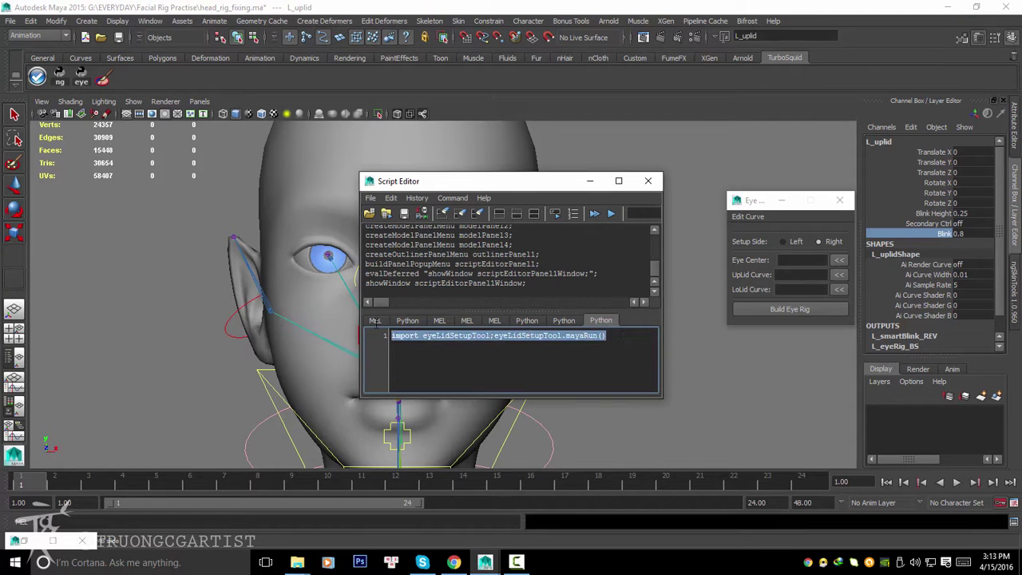
Step: Save the command to the shelf as 'eye' and launch the Eye rig window from it
left_click(370, 198)
left_click(415, 254)
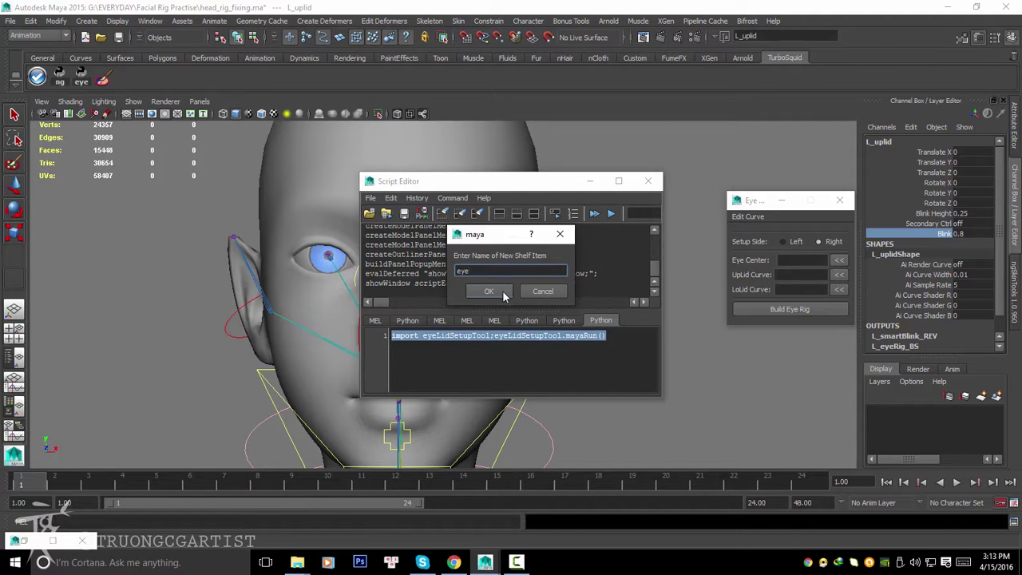
left_click(488, 291)
left_click(589, 180)
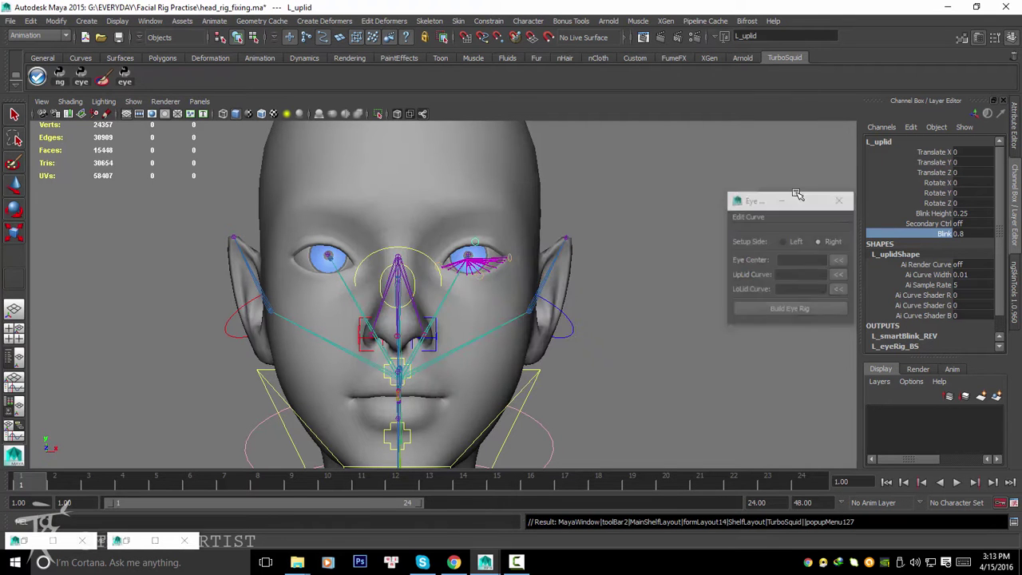
left_click(124, 75)
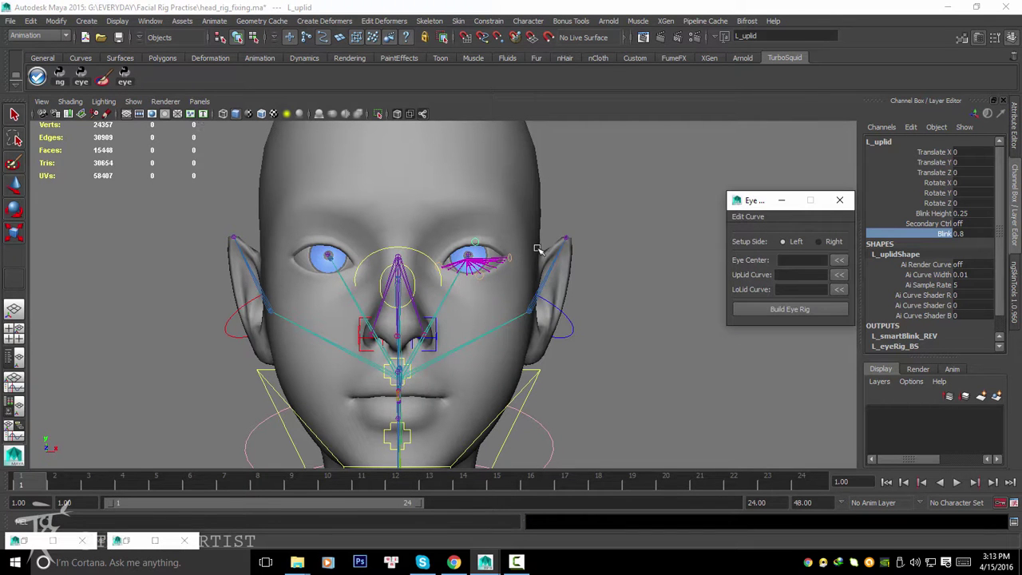
left_click_drag(538, 249, 206, 165, "alt")
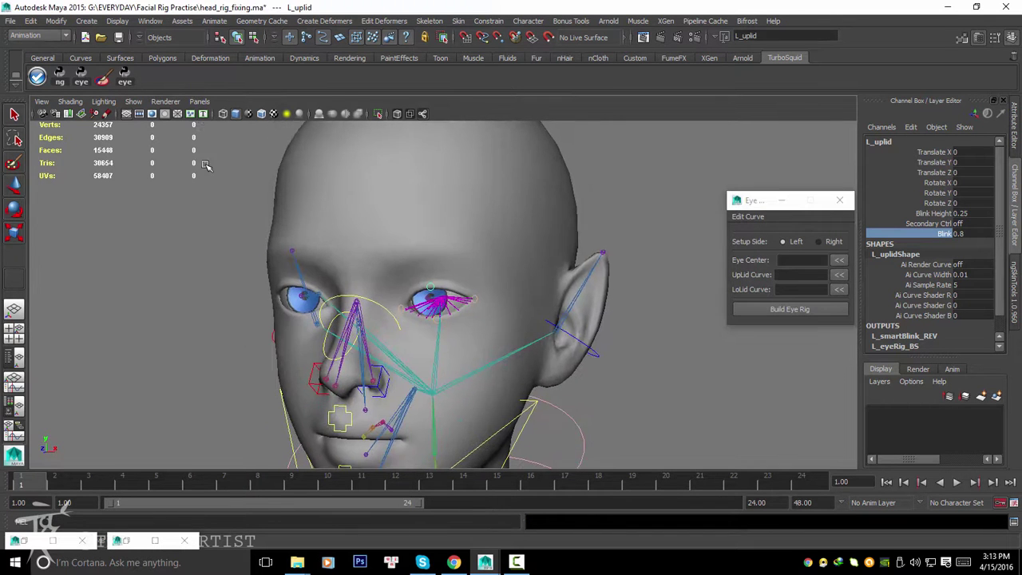
Step: Reload head_rig_fixing.ma without saving the current changes
key("w")
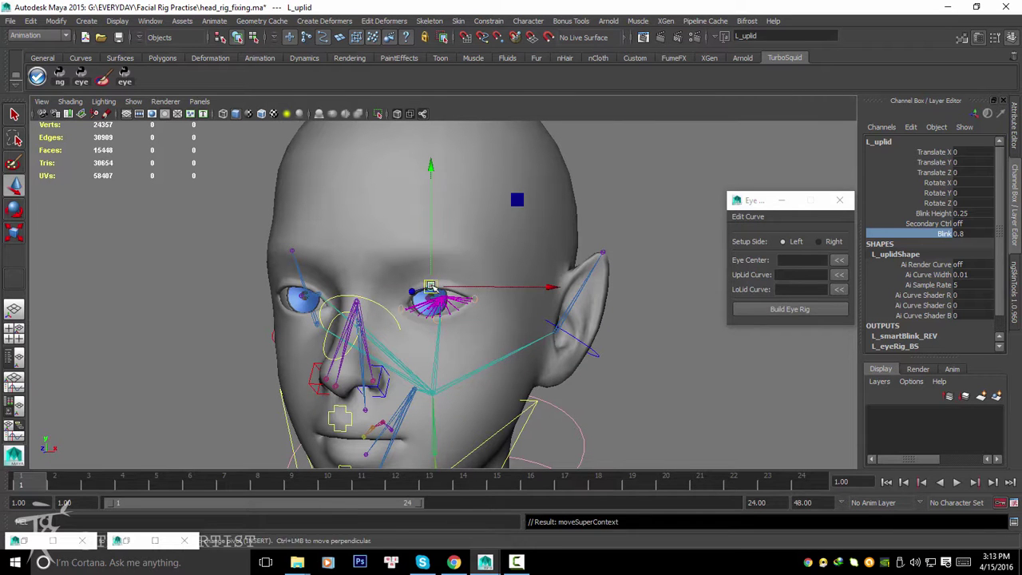
left_click(101, 37)
double_click(400, 180)
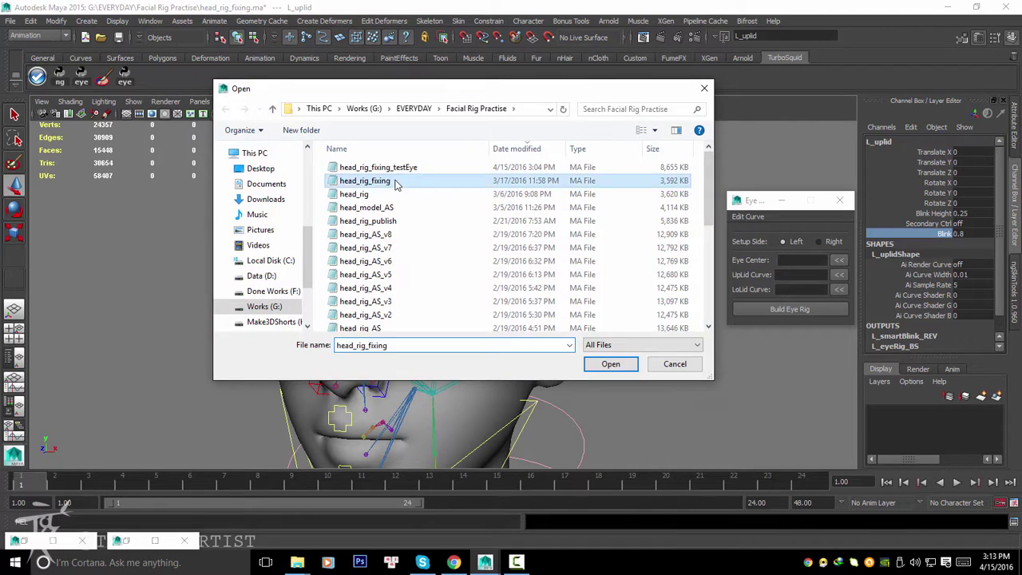
left_click(511, 281)
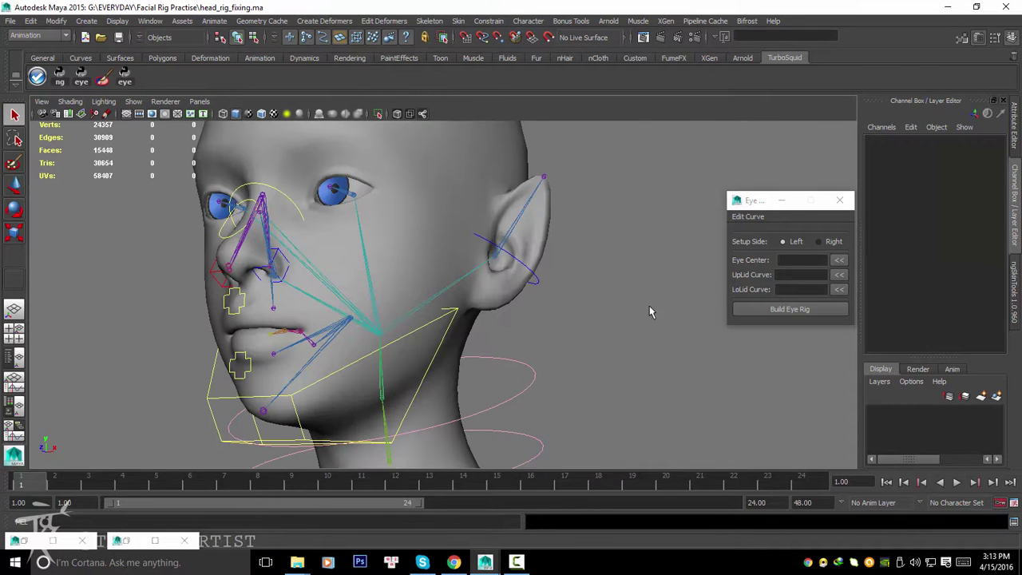
Step: Frame the left eye, put the face mesh in edge mode and pick the first upper-lid edge
left_click_drag(416, 209, 330, 246, "alt")
scroll(429, 269, "up", 3)
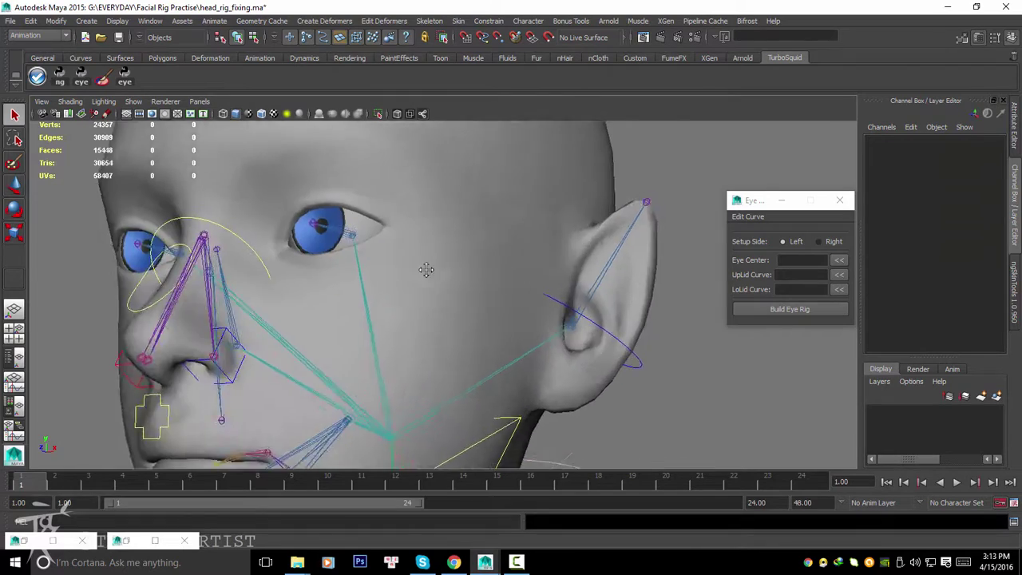
scroll(492, 256, "up", 3)
scroll(437, 246, "up", 2)
left_click_drag(438, 246, 482, 246, "alt")
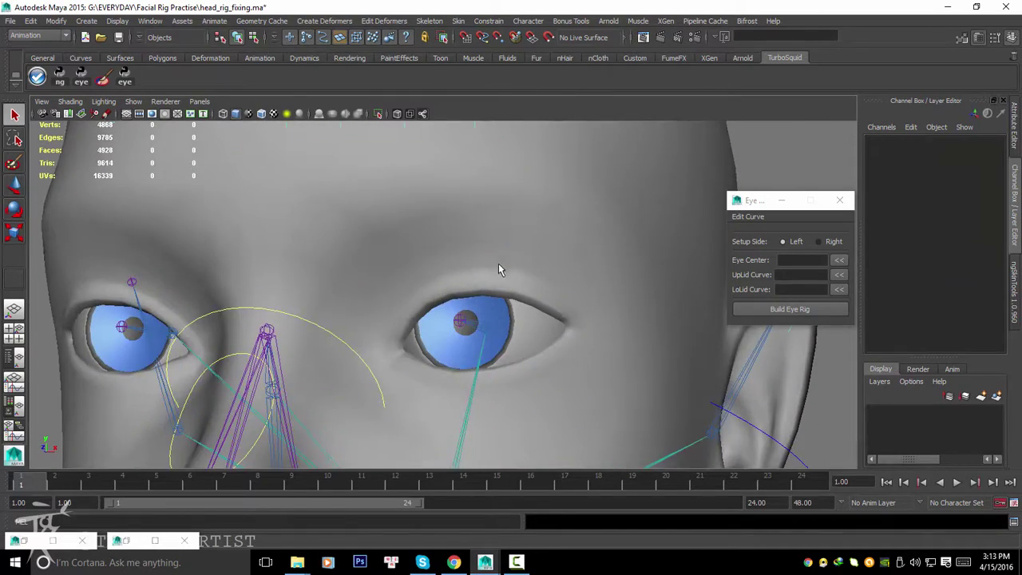
left_click(498, 270)
scroll(463, 250, "up", 2)
scroll(514, 235, "up", 2)
scroll(407, 224, "up", 2)
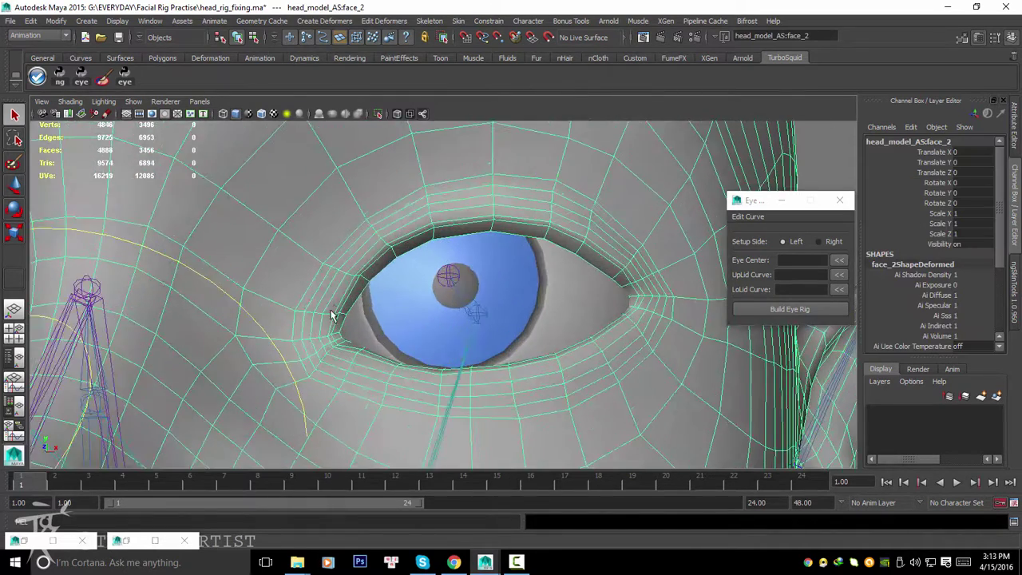
right_click_drag(336, 321, 335, 232)
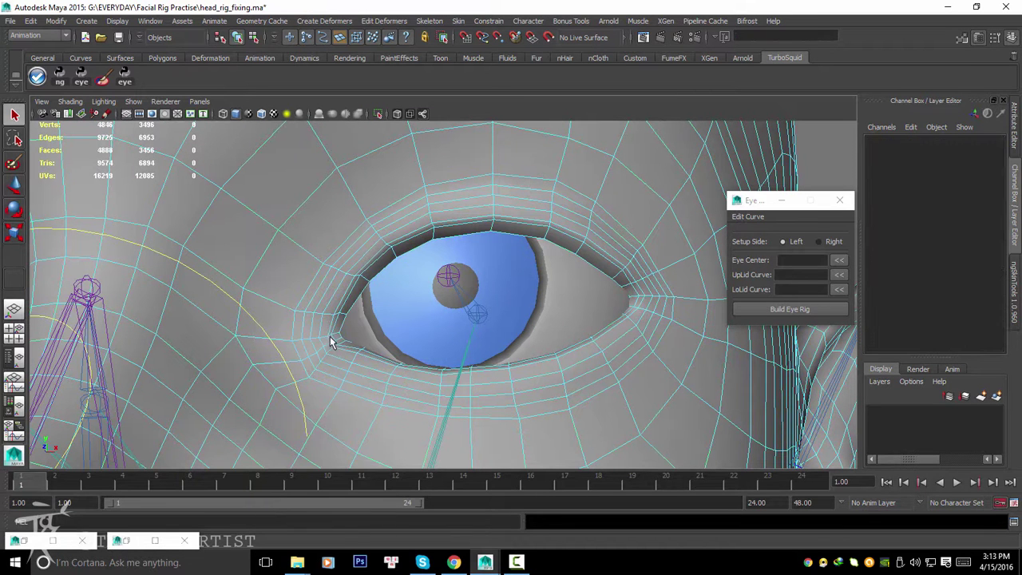
left_click(331, 341)
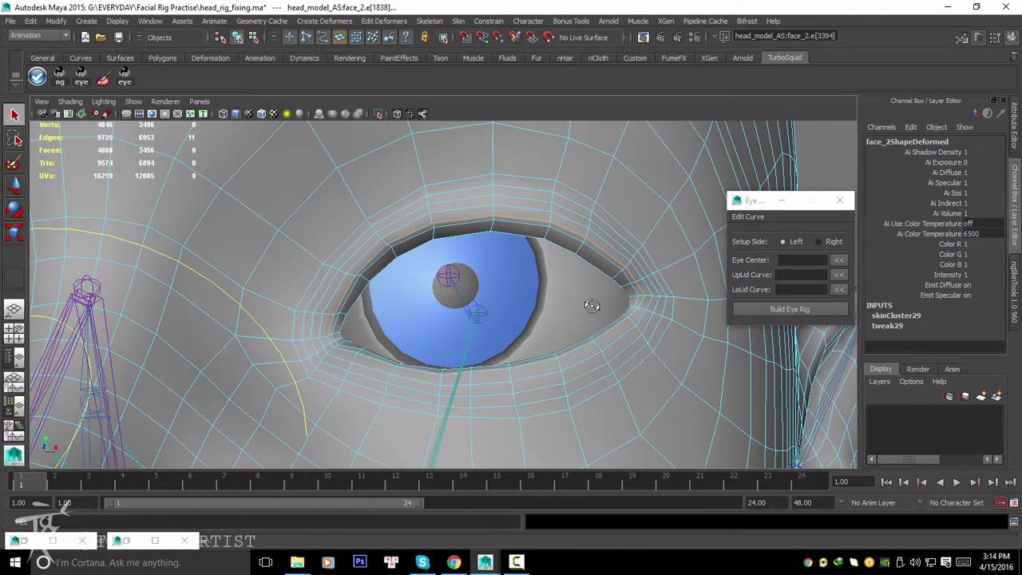
Step: Create the upper-lid curve highResolution_crv from the selected upper eyelid edges
left_click_drag(588, 301, 240, 351, "alt")
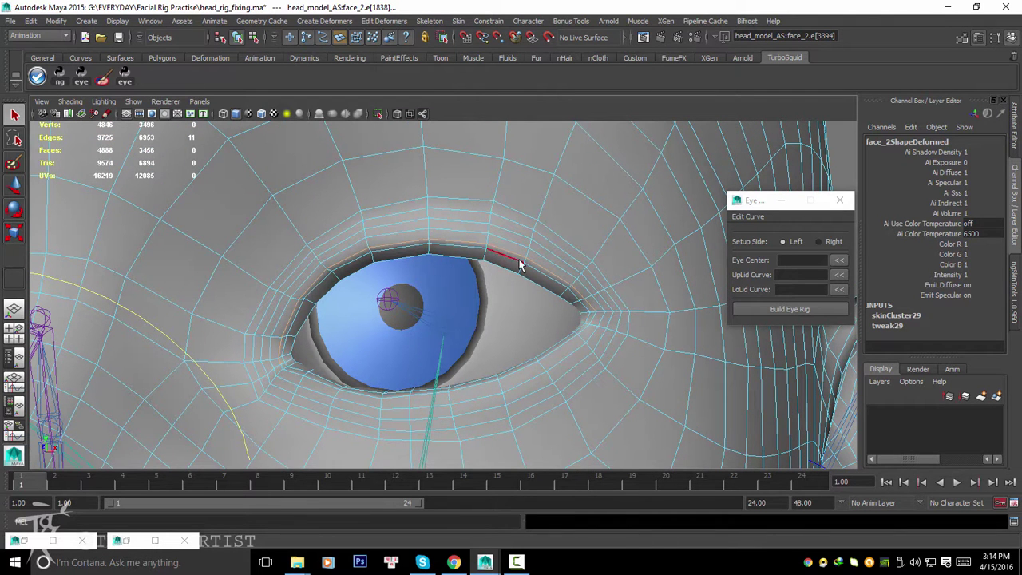
left_click(748, 216)
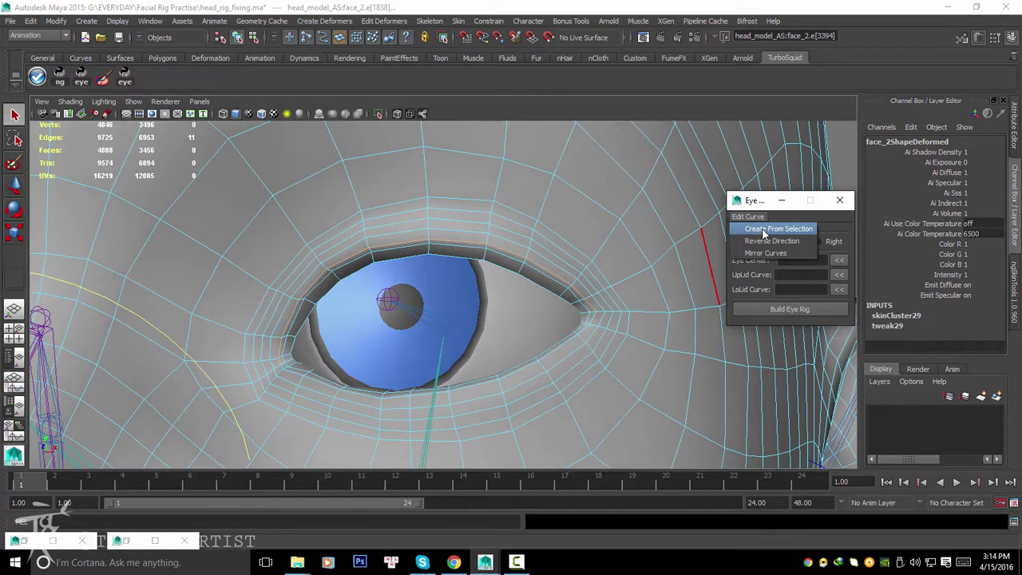
left_click(762, 230)
left_click_drag(623, 267, 272, 166, "alt")
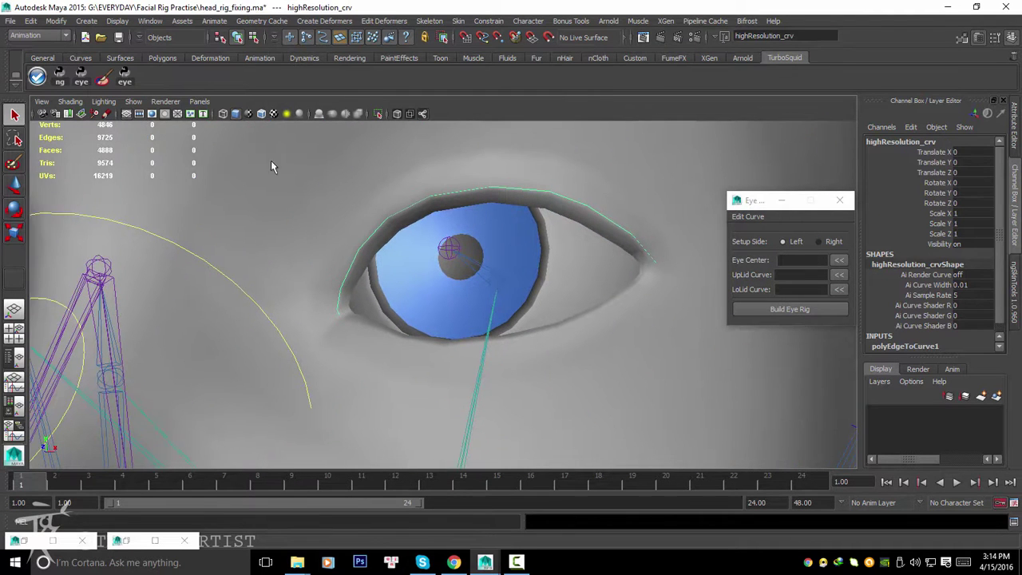
Step: With the Outliner open, select the lower-lid edges and create highResolution_crv1 from them
left_click(152, 21)
left_click(168, 114)
left_click_drag(106, 195, 126, 125)
left_click(569, 333)
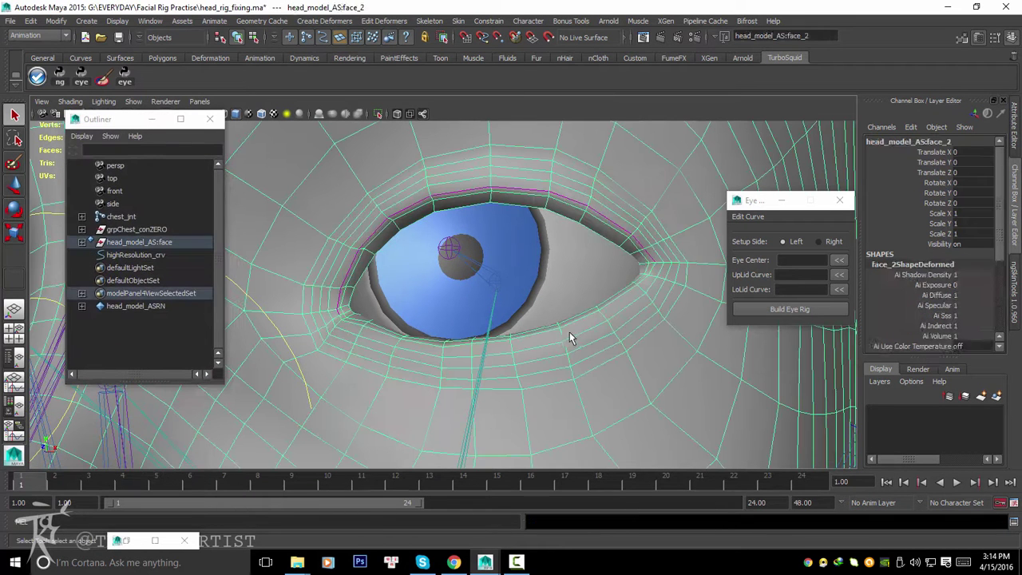
right_click_drag(573, 331, 574, 232)
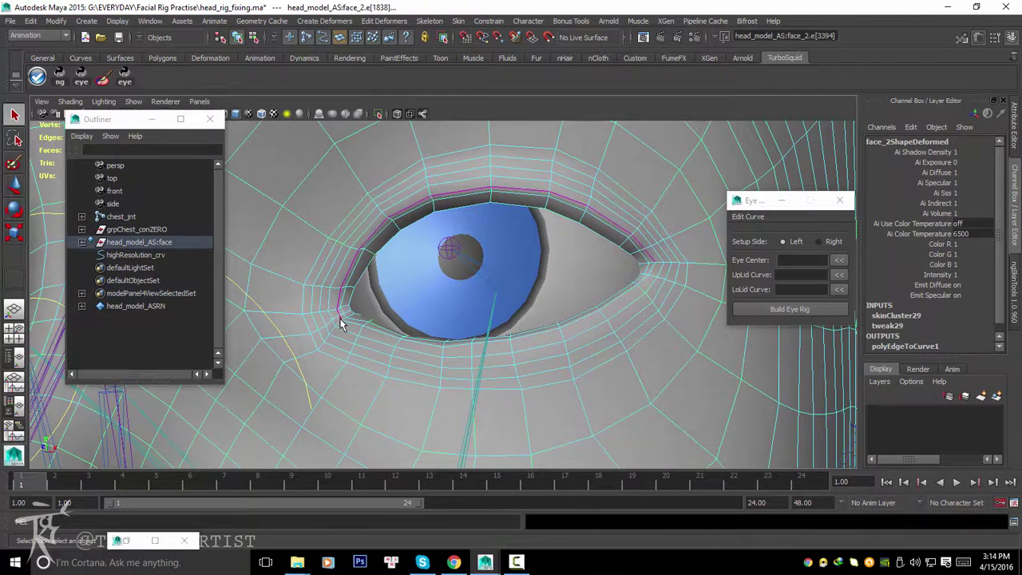
left_click(652, 278, "shift")
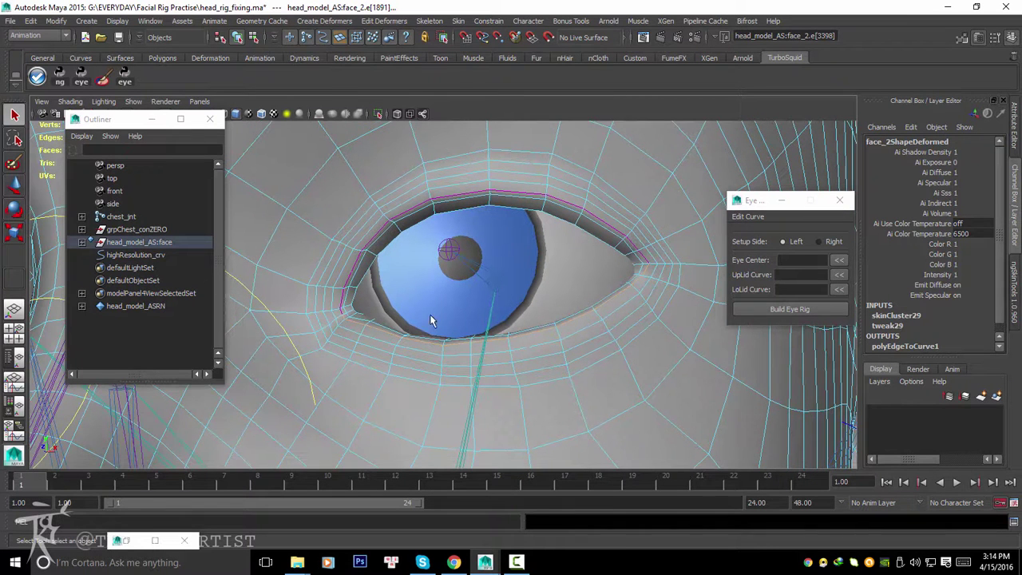
left_click(750, 216)
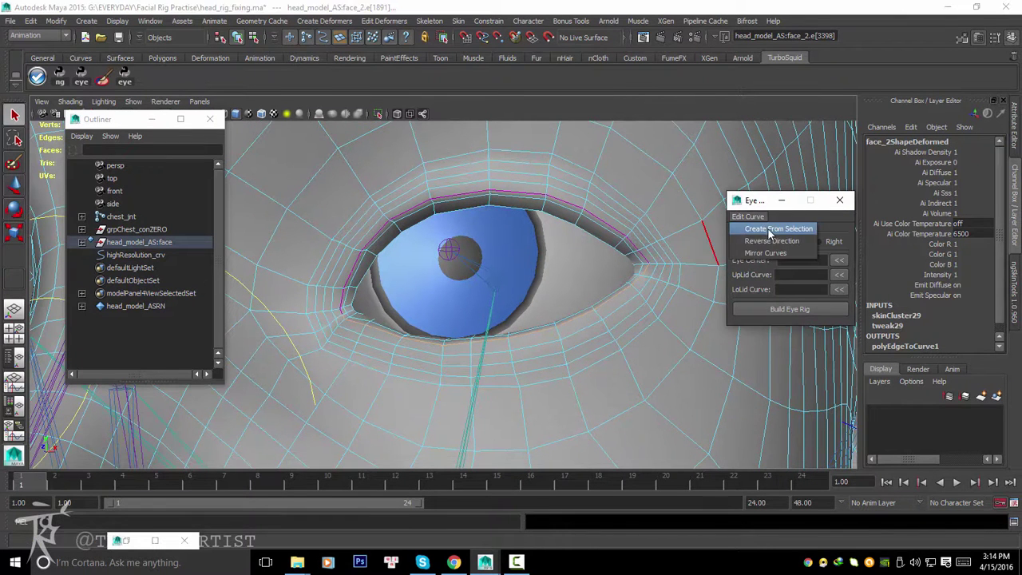
left_click(771, 229)
Step: Select both lid curves in the Outliner and isolate them in the viewport
left_click(154, 256)
left_click(157, 270, "shift")
mouse_move(371, 277)
left_mouse_down("alt")
mouse_move(445, 296)
mouse_move(479, 292)
mouse_move(467, 254)
left_mouse_up("alt")
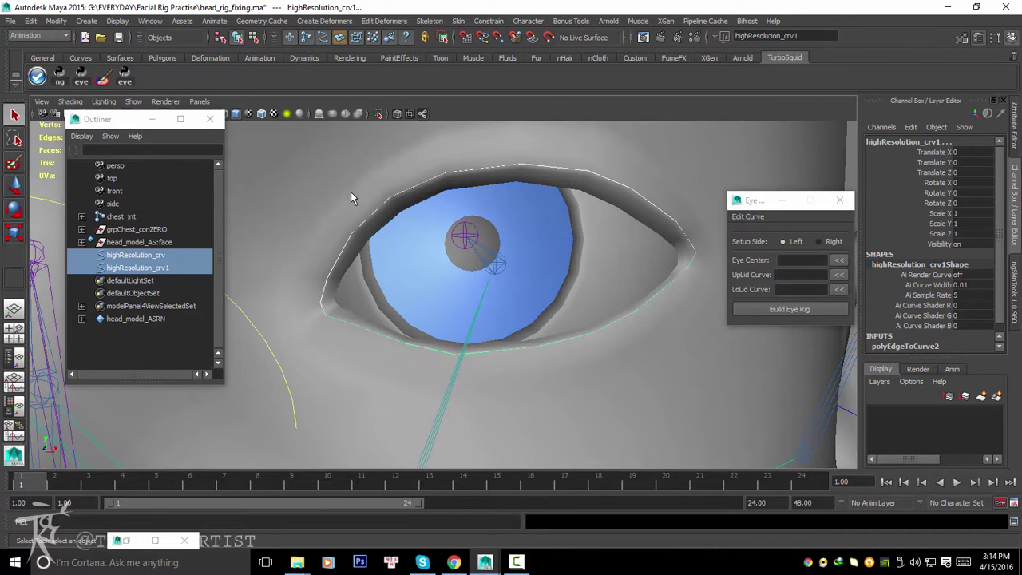
left_click(379, 114)
Step: Inspect highResolution_crv's control vertices to find where the upper curve starts
left_click(406, 196)
left_click(405, 187)
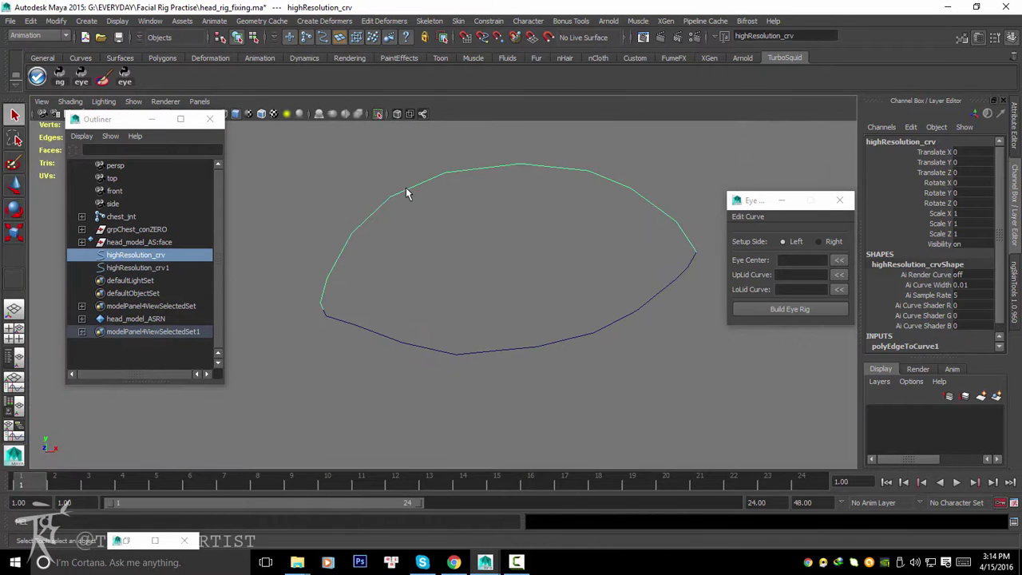
right_click(406, 188)
right_click_drag(406, 191, 361, 194)
right_click_drag(365, 269, 450, 236, "alt")
middle_click_drag(450, 237, 365, 250, "alt")
left_click_drag(650, 217, 675, 233)
mouse_move(659, 231)
right_mouse_down("alt")
mouse_move(644, 220)
mouse_move(434, 260)
right_mouse_up("alt")
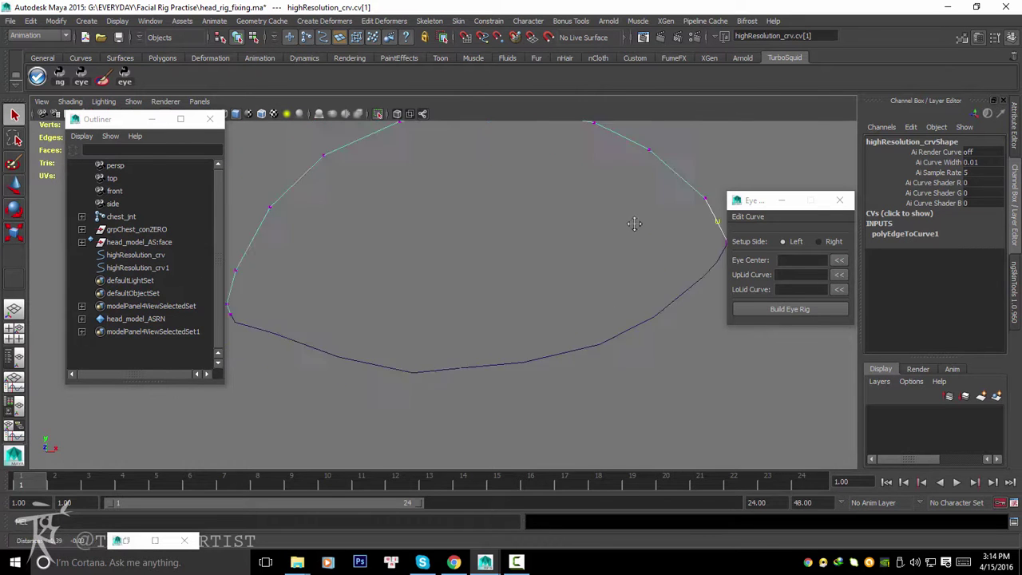
right_click_drag(312, 301, 485, 256, "alt")
Step: Reverse the direction of the upper lid curve highResolution_crv
right_click_drag(675, 200, 714, 180)
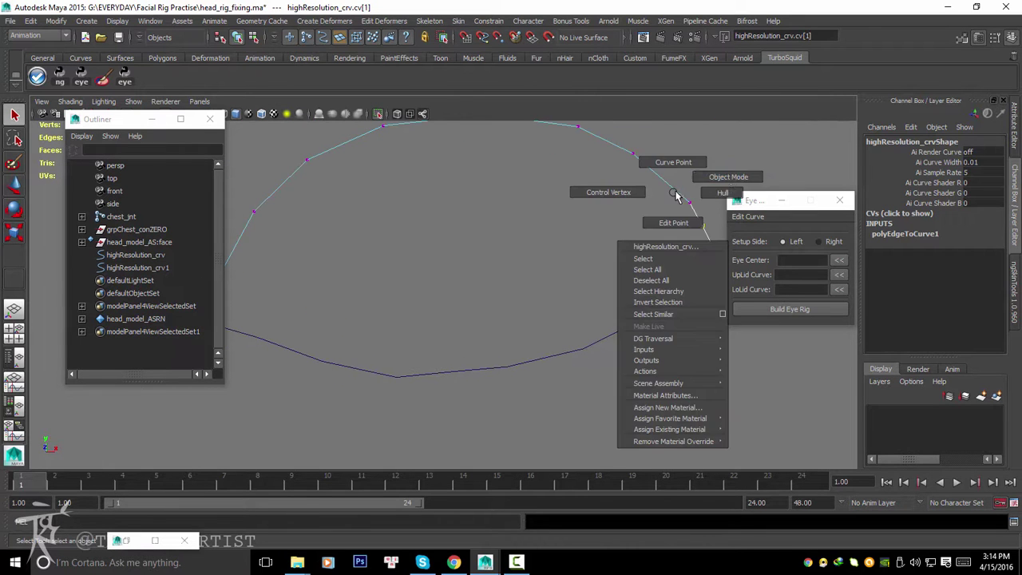
left_click(691, 191)
left_click(748, 216)
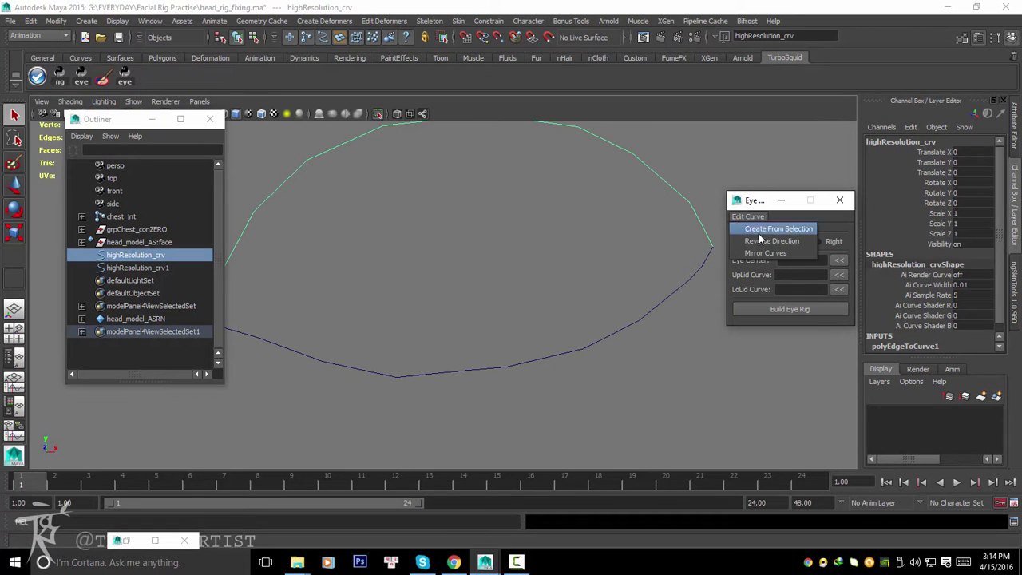
left_click(770, 241)
Step: Check the lower curve's first control vertex to confirm both curves now match direction
left_click_drag(545, 312, 449, 308, "alt")
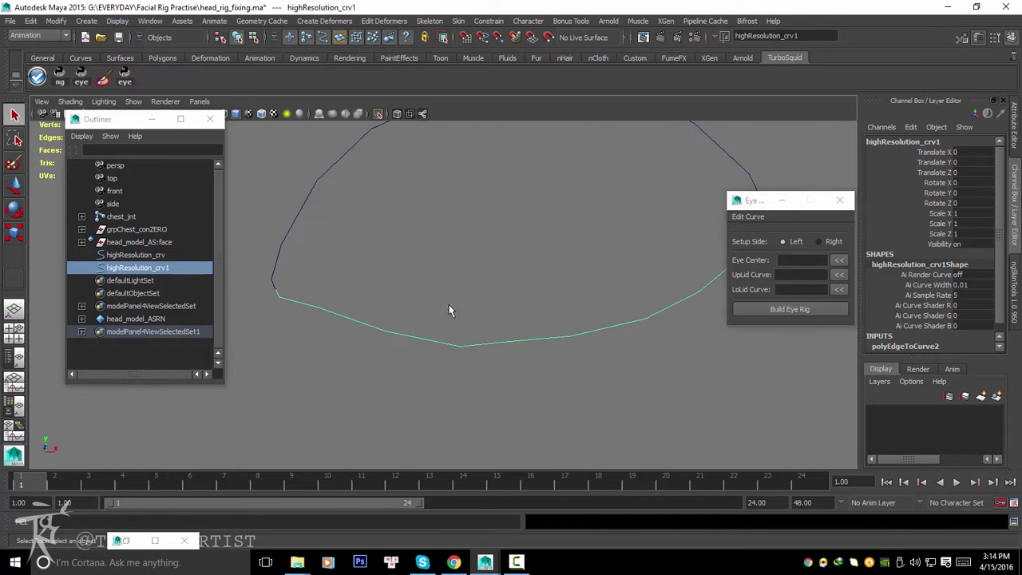
right_click_drag(383, 323, 331, 314)
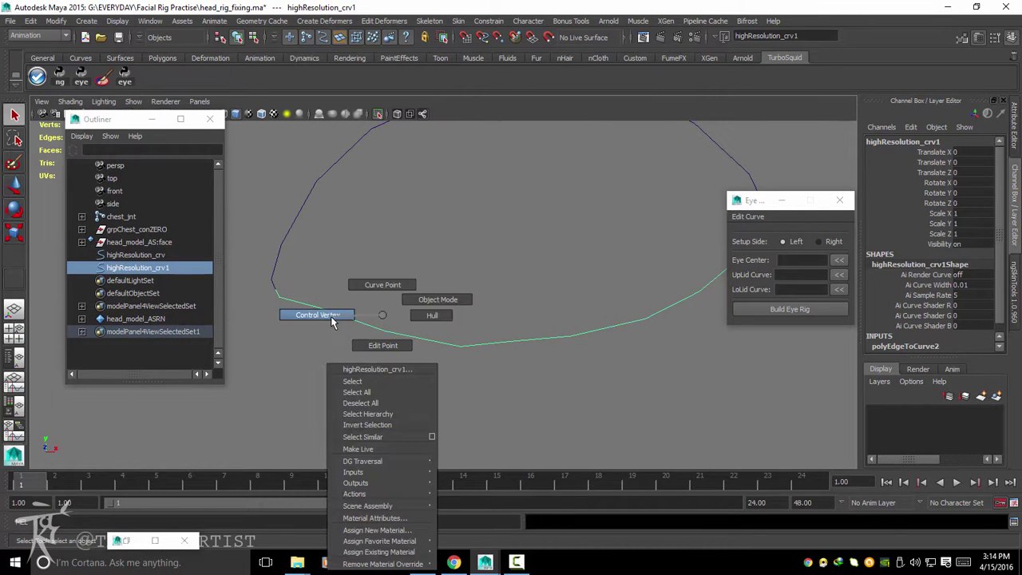
left_click_drag(330, 316, 547, 269, "alt")
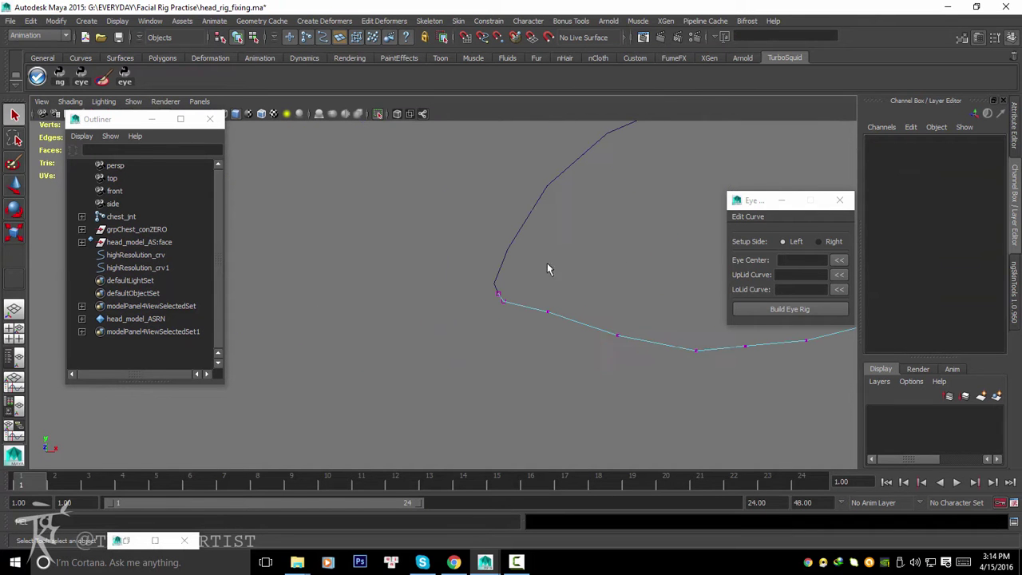
left_click(502, 298)
left_click_drag(506, 267, 467, 270, "alt")
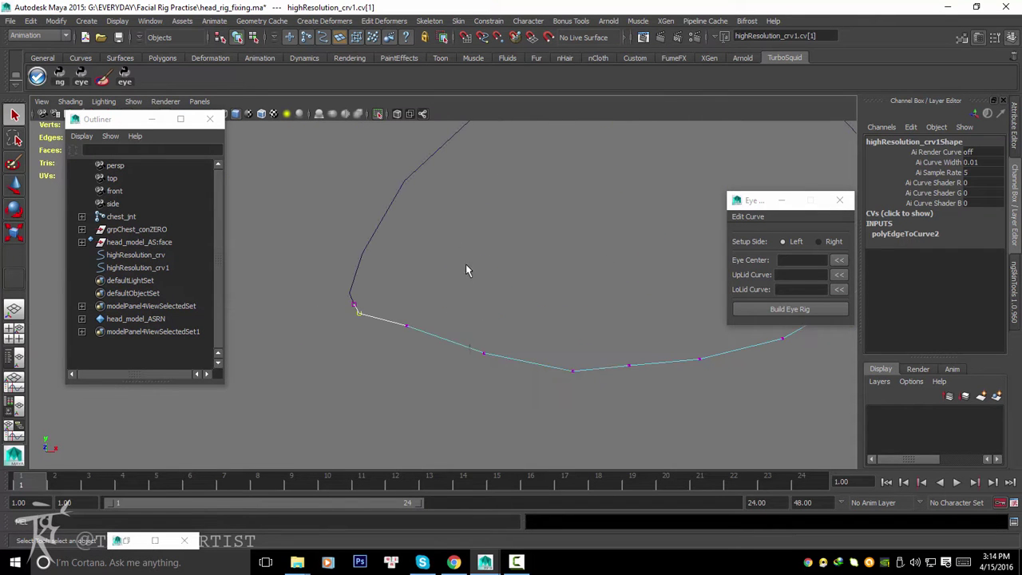
right_click_drag(452, 338, 505, 307)
mouse_move(478, 369)
left_mouse_down("alt")
mouse_move(460, 257)
mouse_move(477, 274)
mouse_move(401, 257)
left_mouse_up("alt")
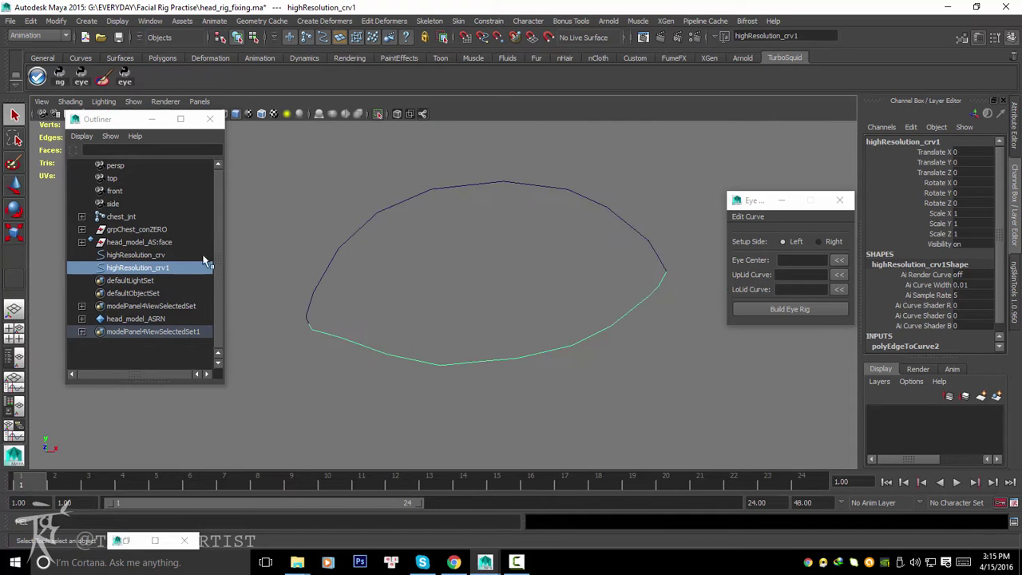
Step: Turn off Isolate Select to show the full face, then select l_eye_jnt
left_click(169, 254)
left_click(386, 117)
mouse_move(452, 246)
left_mouse_down("alt")
mouse_move(425, 273)
mouse_move(438, 301)
left_mouse_up("alt")
left_click(431, 279)
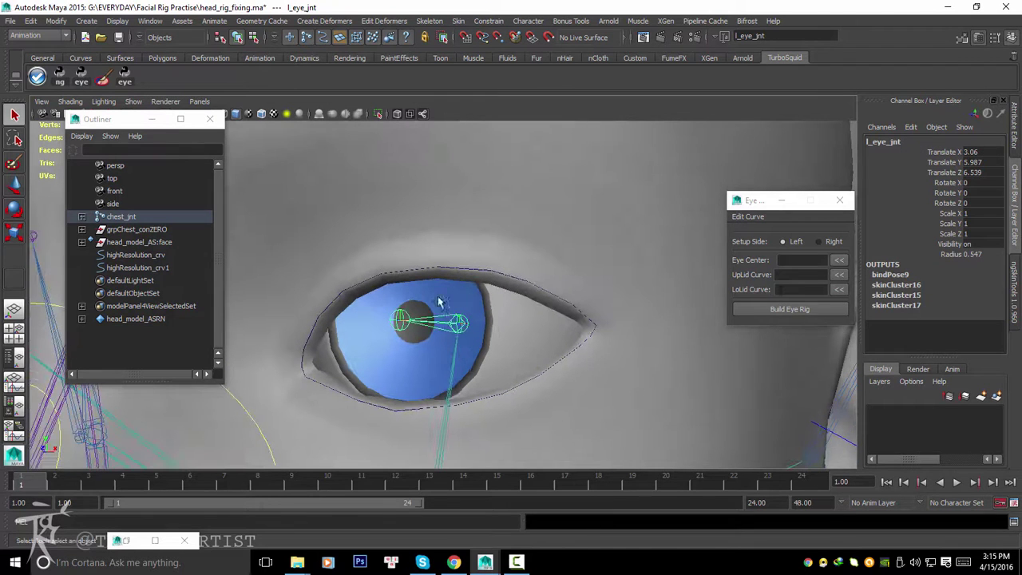
Step: Load l_eye_jnt, highResolution_crv and highResolution_crv1 into the Eye rig fields and build the rig
left_click(840, 266)
left_click_drag(427, 250, 279, 280, "alt")
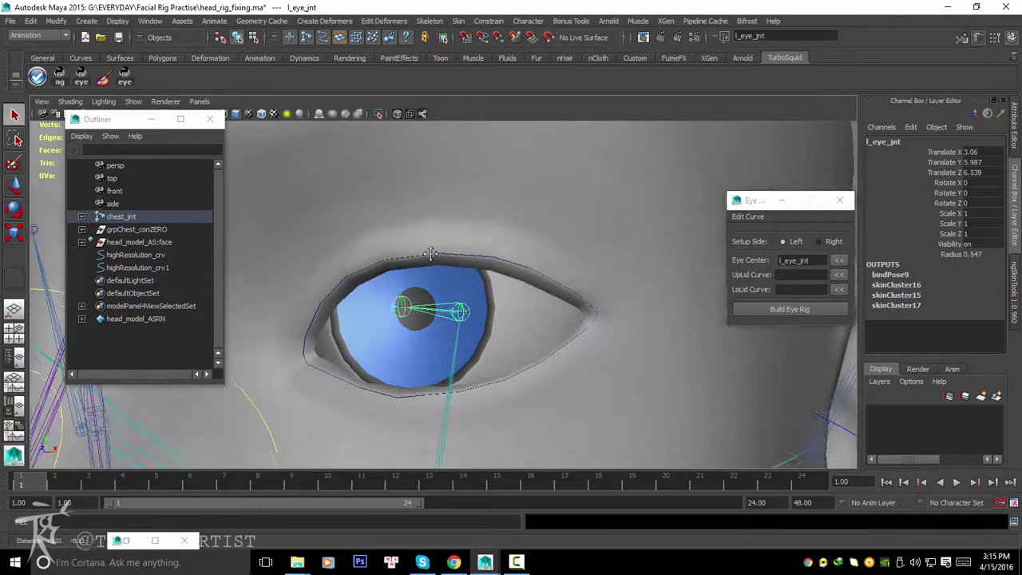
left_click(132, 255)
mouse_move(382, 246)
left_mouse_down("alt")
mouse_move(475, 224)
mouse_move(495, 235)
left_mouse_up("alt")
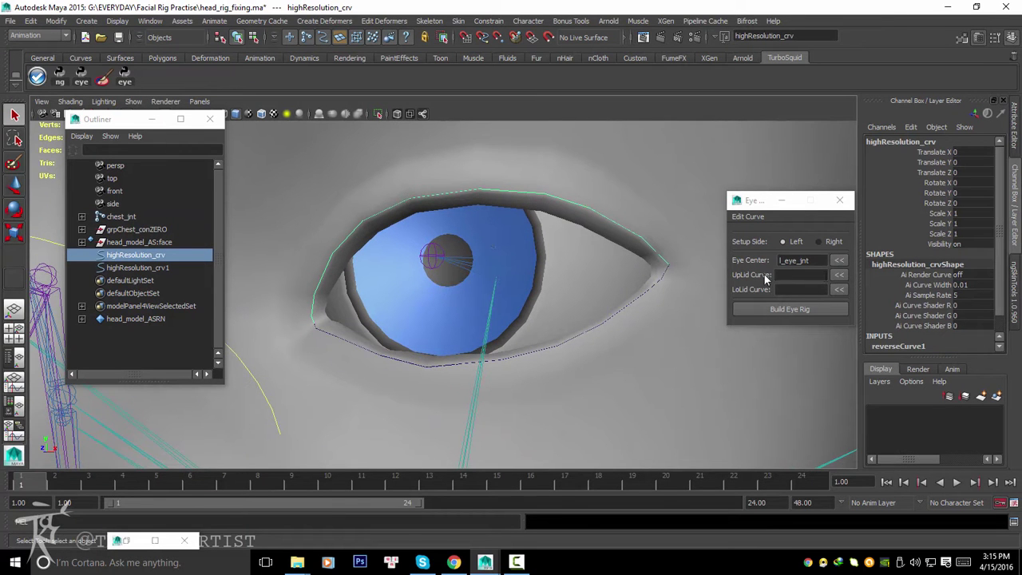
left_click(838, 275)
left_click_drag(678, 269, 311, 271, "alt")
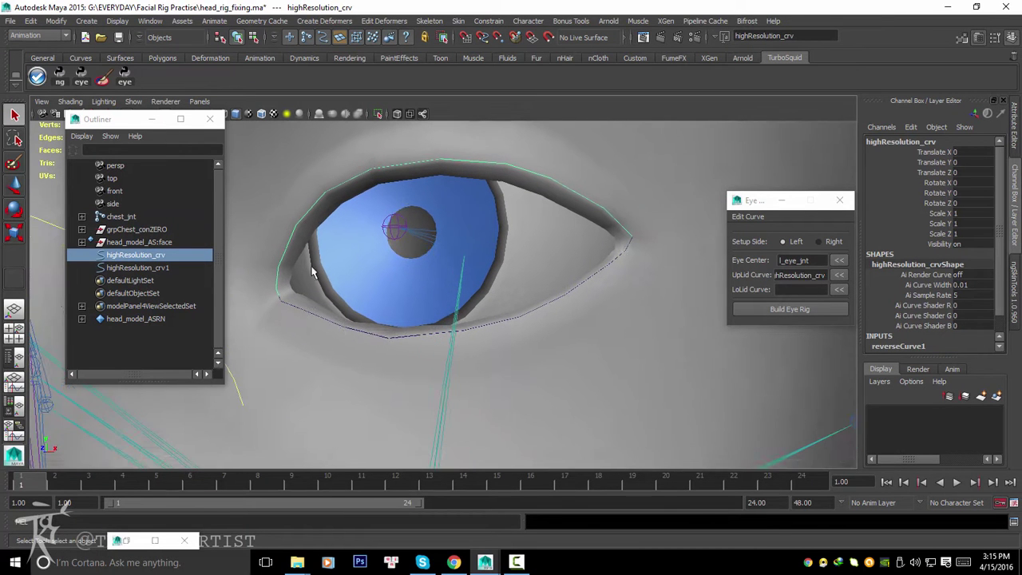
left_click(149, 269)
left_click(838, 289)
mouse_move(679, 292)
left_mouse_down("alt")
mouse_move(513, 297)
mouse_move(526, 251)
left_mouse_up("alt")
left_click(799, 308)
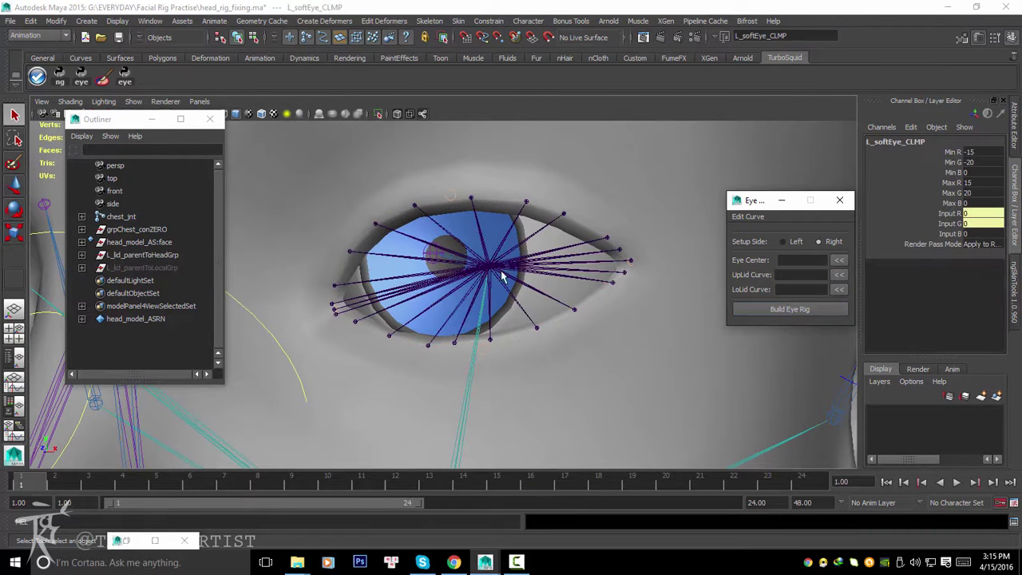
Step: Scale the top control vertices of the L_uplid upper-lid control curve
left_click_drag(503, 276, 533, 198, "alt")
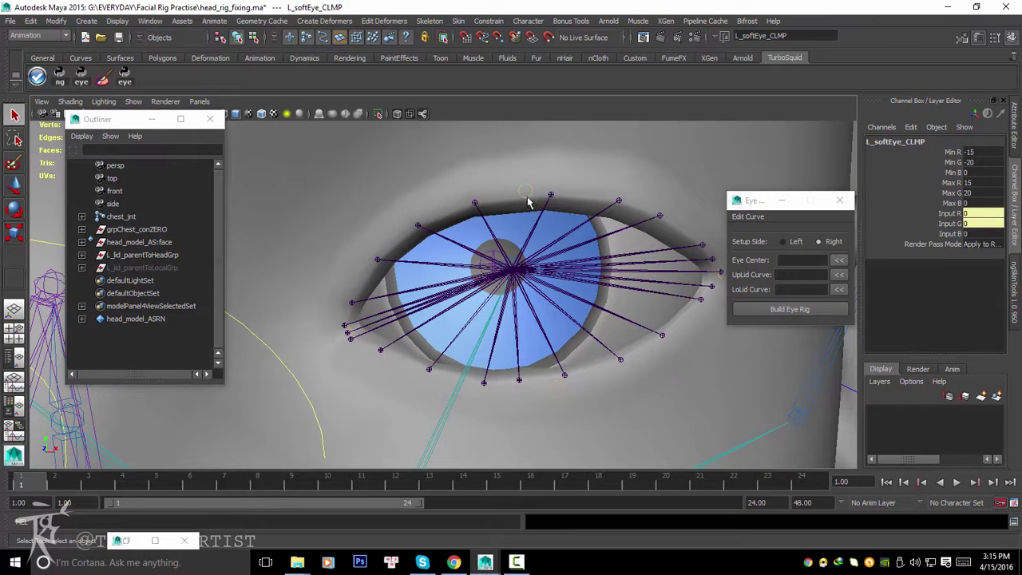
left_click(527, 203)
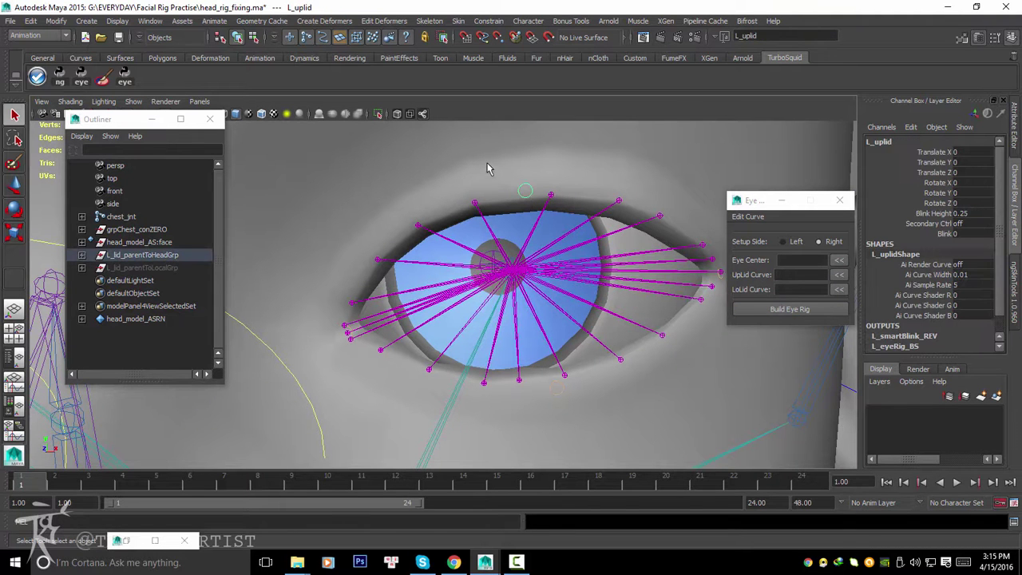
left_click_drag(489, 168, 495, 188, "alt")
right_click(483, 194)
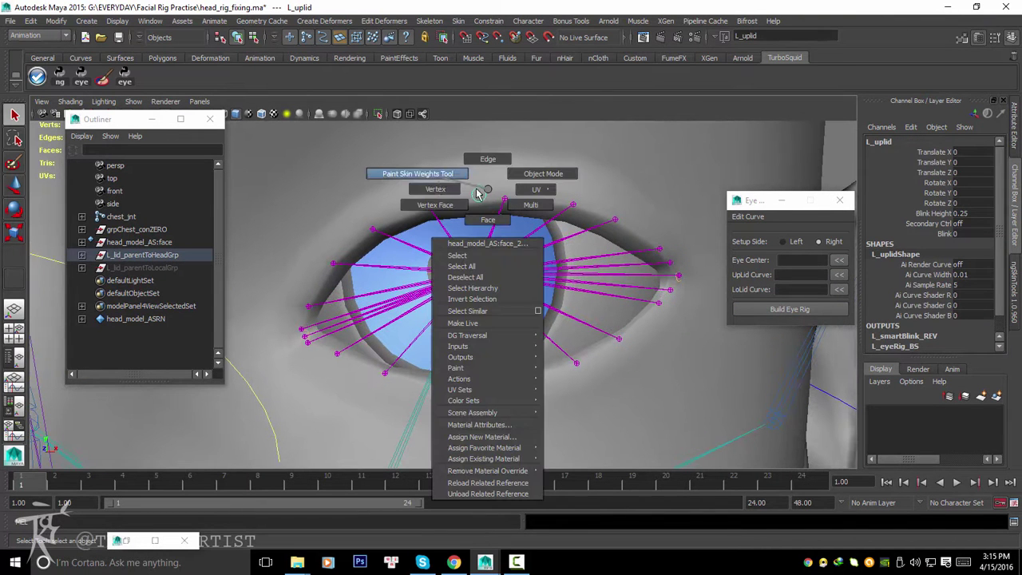
right_click(480, 193)
left_click(469, 191)
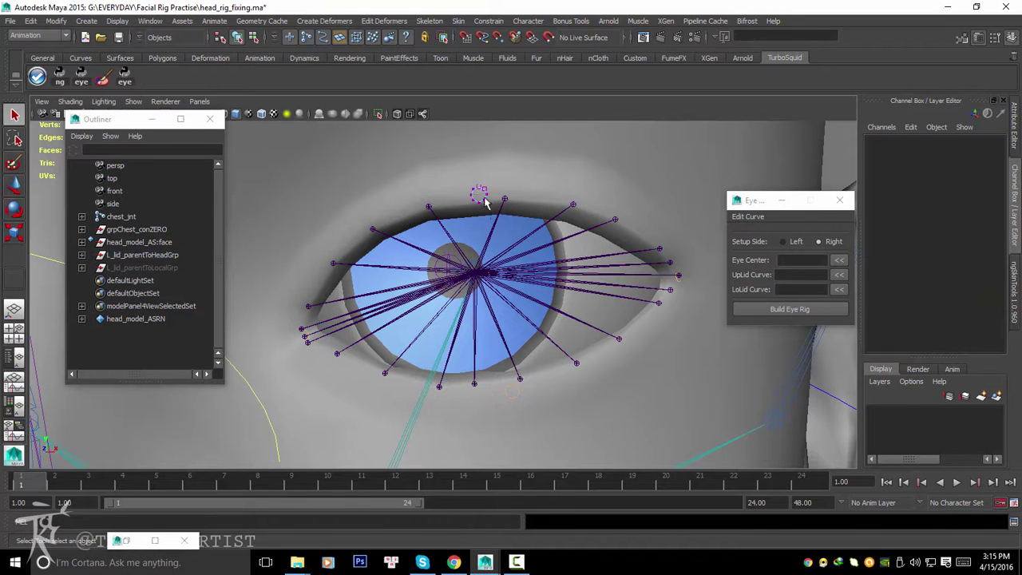
left_click_drag(489, 219, 488, 220)
key("r")
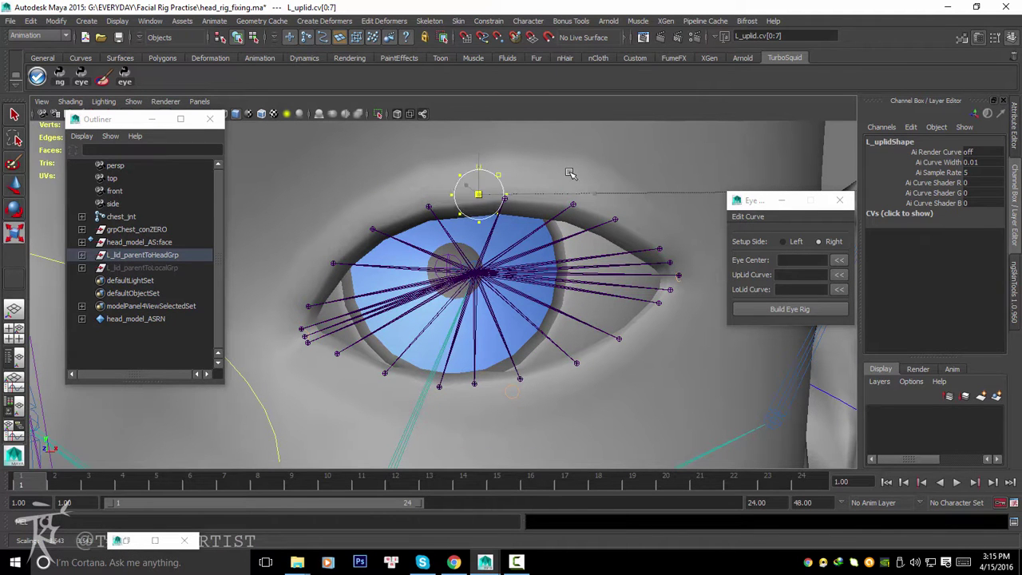
middle_click_drag(562, 170, 545, 171, "alt")
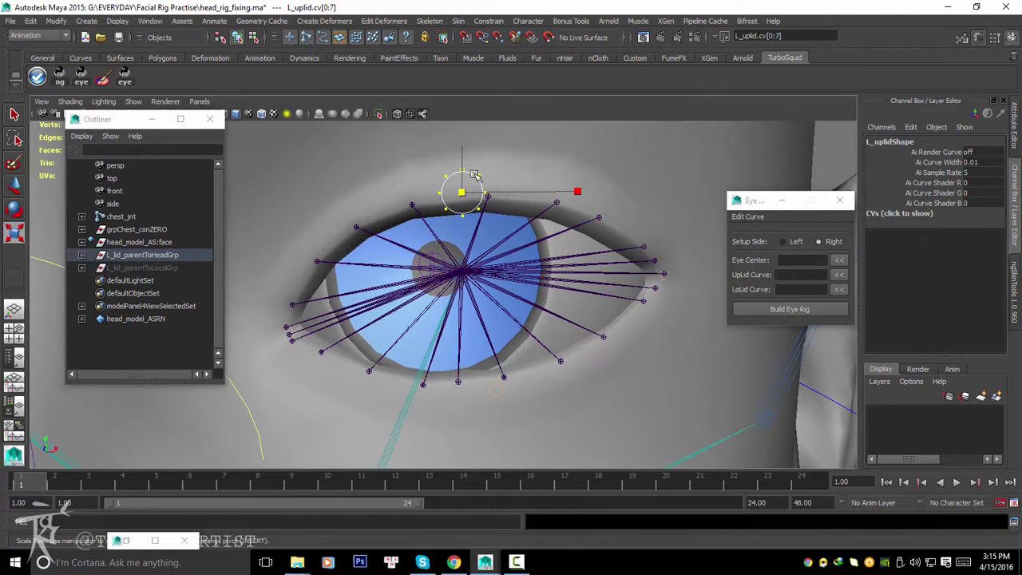
key("F8")
Step: Move the control vertices of the outer and inner corner controls L_outlid and L_inlid
key("F8")
left_click(661, 277)
key("w")
left_click_drag(661, 277, 531, 341, "alt")
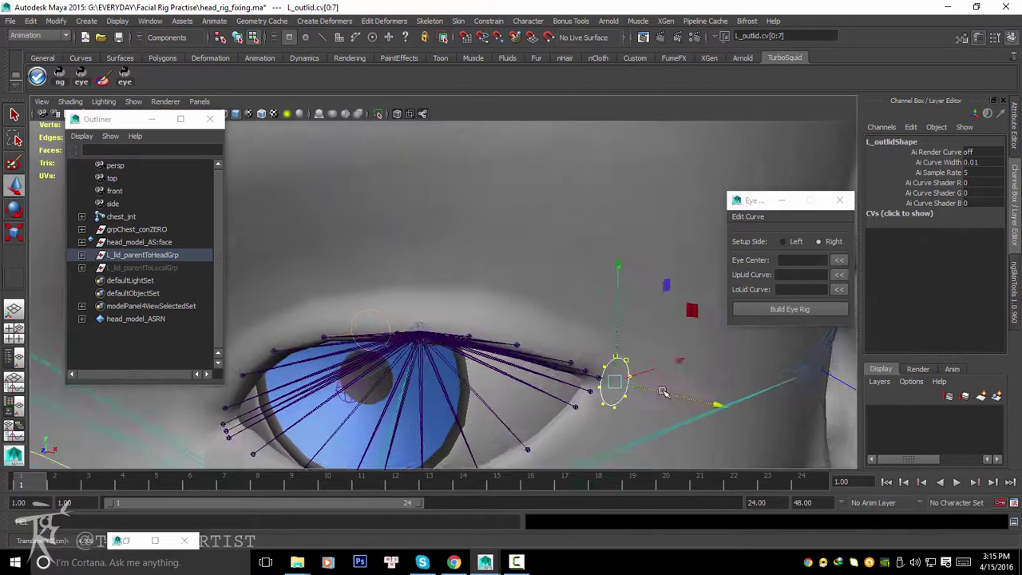
key("F8")
key("4")
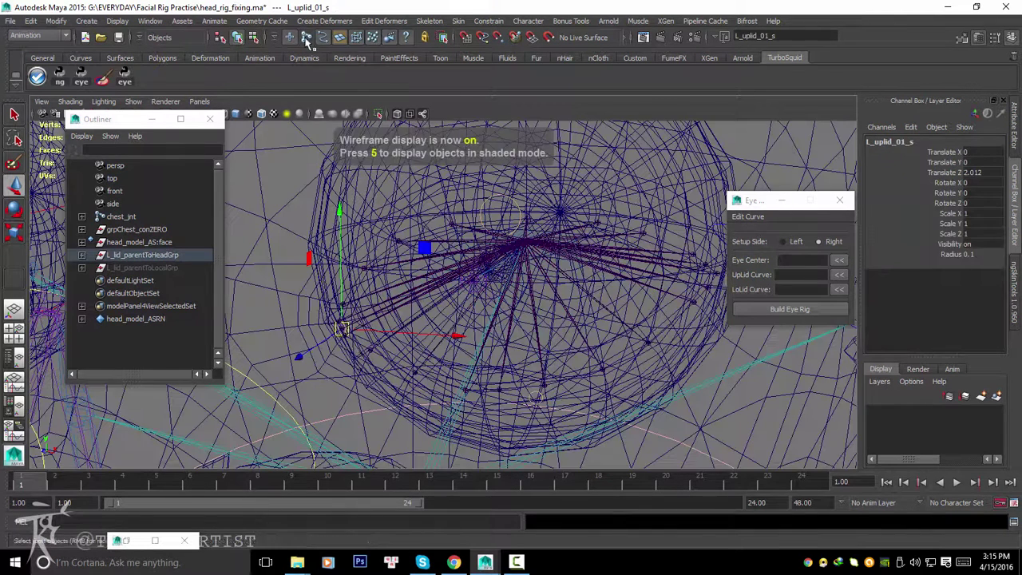
left_click(335, 342)
key("F8")
left_click_drag(335, 341, 256, 351)
Step: Reposition the L_lolid lower-lid control's vertices, checking them in wireframe and shaded views
scroll(399, 319, "up", 5)
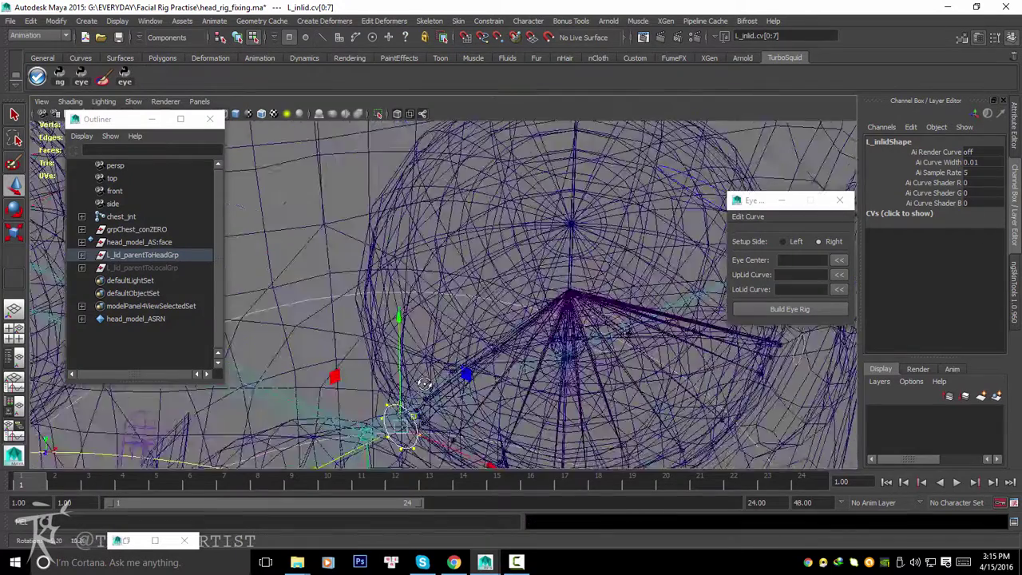
key("5")
left_click(495, 265)
key("4")
scroll(499, 319, "up", 3)
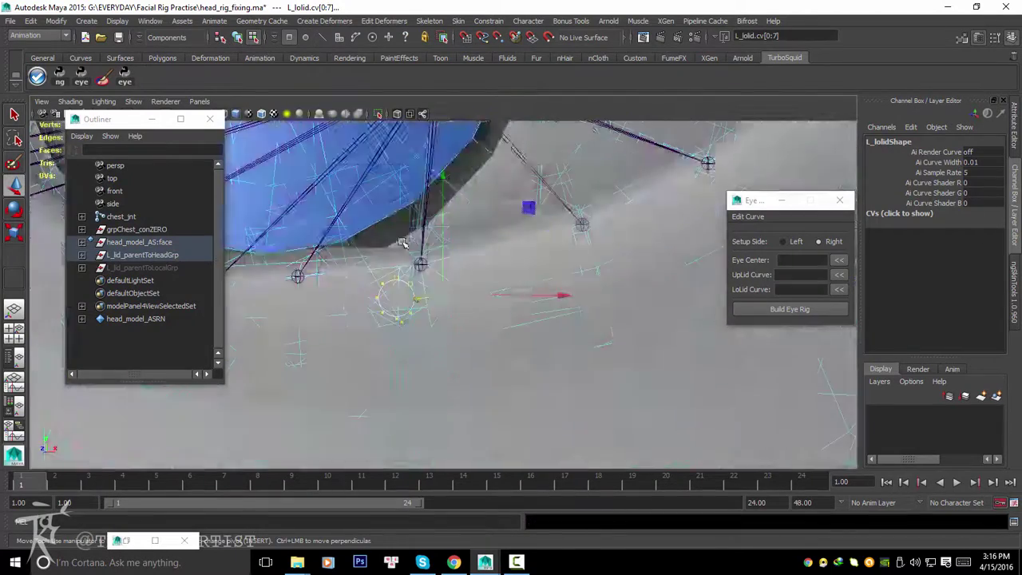
scroll(495, 325, "up", 2)
key("5")
middle_click_drag(496, 325, 497, 307, "alt")
key("F8")
key("F8")
scroll(498, 307, "down", 5)
mouse_move(497, 308)
left_mouse_down("alt")
mouse_move(494, 249)
mouse_move(489, 285)
left_mouse_up("alt")
key("F8")
mouse_move(566, 292)
left_mouse_down("alt")
mouse_move(611, 237)
mouse_move(675, 196)
left_mouse_up("alt")
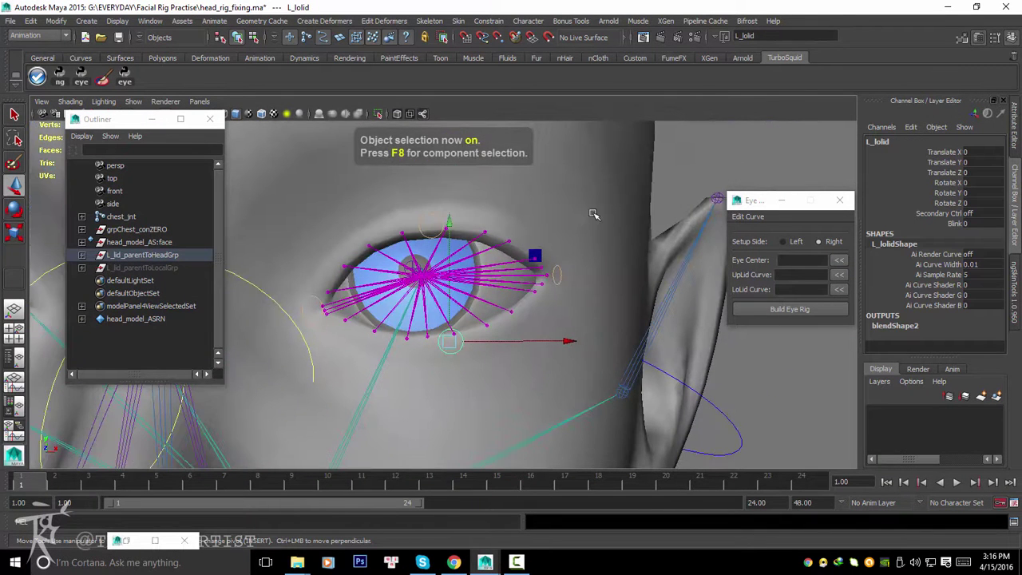
Step: Scrub the lid control's Blink attribute from 0 to 1 and back to 0
left_click(954, 223)
mouse_move(558, 239)
left_mouse_down("alt")
mouse_move(450, 241)
mouse_move(495, 255)
left_mouse_up("alt")
mouse_move(495, 255)
middle_mouse_down()
mouse_move(530, 270)
mouse_move(523, 226)
mouse_move(511, 239)
middle_mouse_up()
left_click(501, 201)
mouse_move(511, 240)
left_mouse_down("alt")
mouse_move(384, 260)
mouse_move(342, 250)
mouse_move(388, 228)
mouse_move(405, 255)
mouse_move(440, 248)
left_mouse_up("alt")
left_click(376, 287)
mouse_move(375, 288)
left_mouse_down("alt")
mouse_move(384, 320)
mouse_move(371, 313)
left_mouse_up("alt")
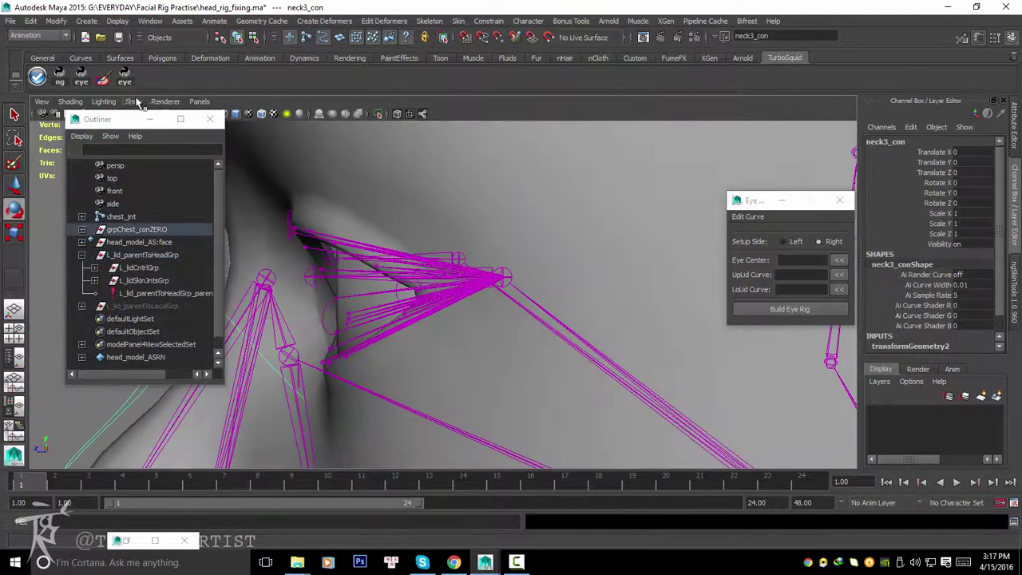
Step: Filter the viewport to show only joints and inspect the eyelid joint fan
left_click(135, 102)
left_click(159, 106)
left_click(134, 102)
left_click(177, 239)
left_click_drag(260, 223, 495, 194, "alt")
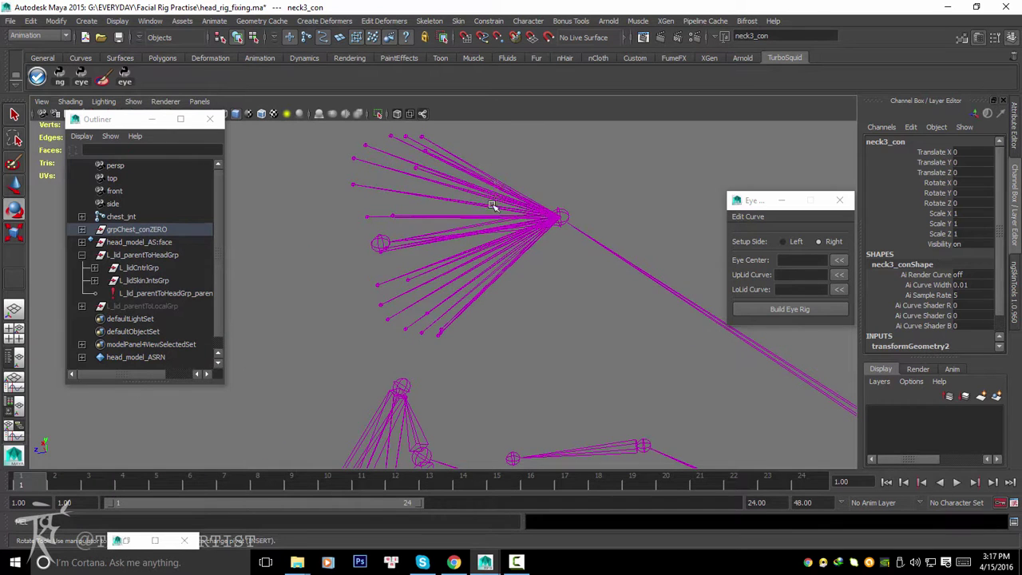
left_click(498, 327)
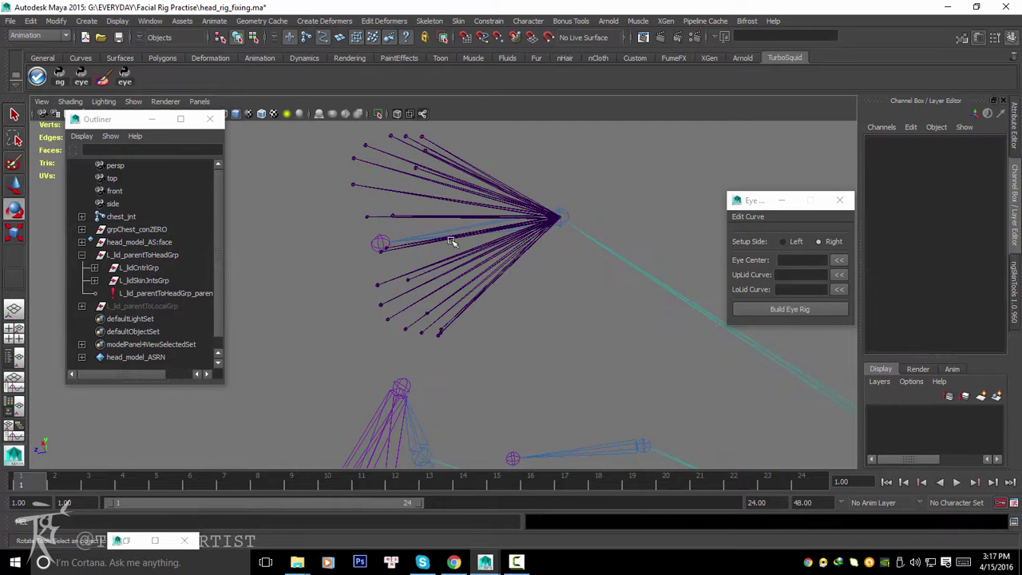
mouse_move(503, 304)
left_mouse_down()
mouse_move(502, 328)
mouse_move(435, 230)
left_mouse_up()
key("w")
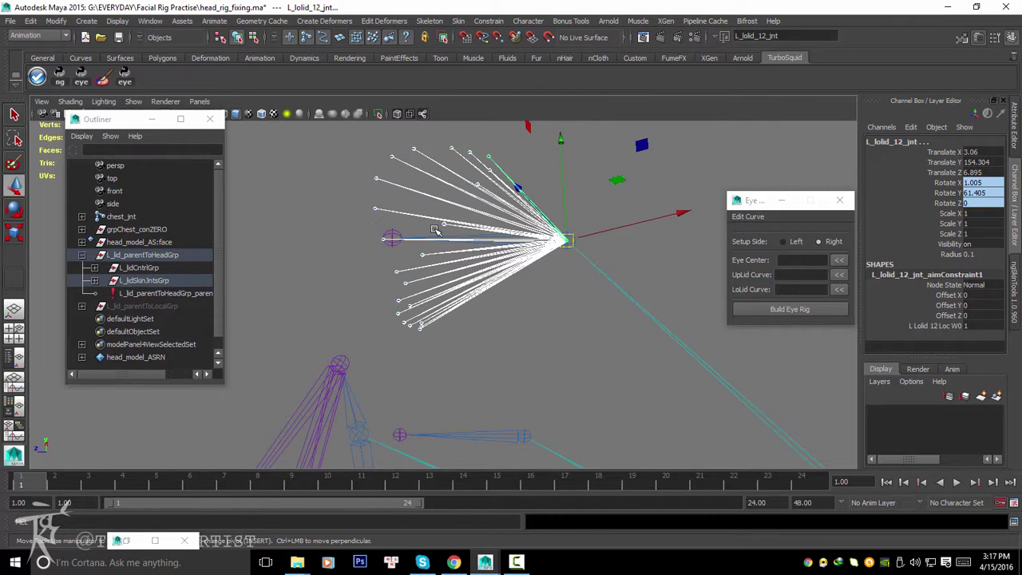
key("Down")
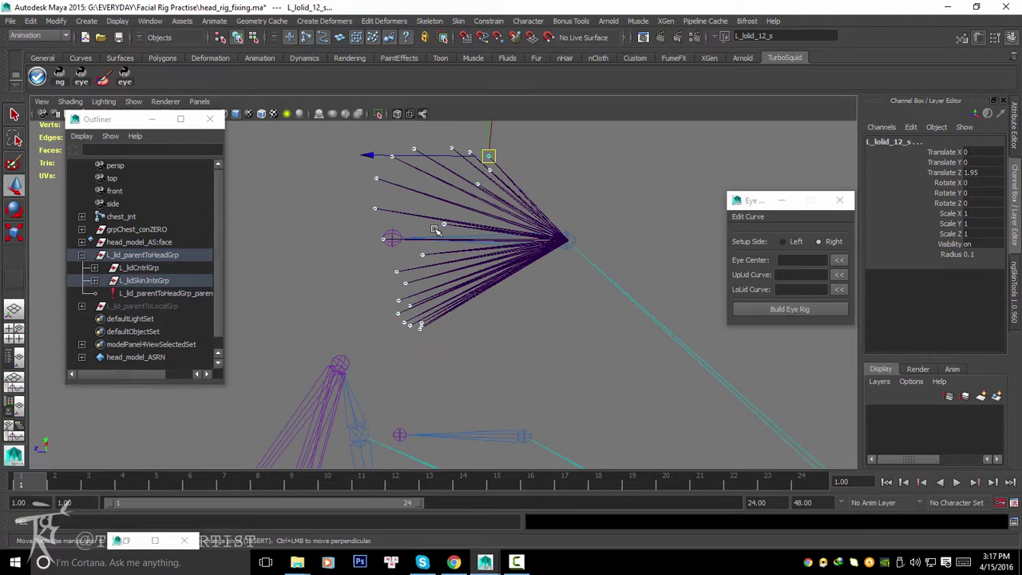
left_click_drag(454, 280, 341, 145, "alt")
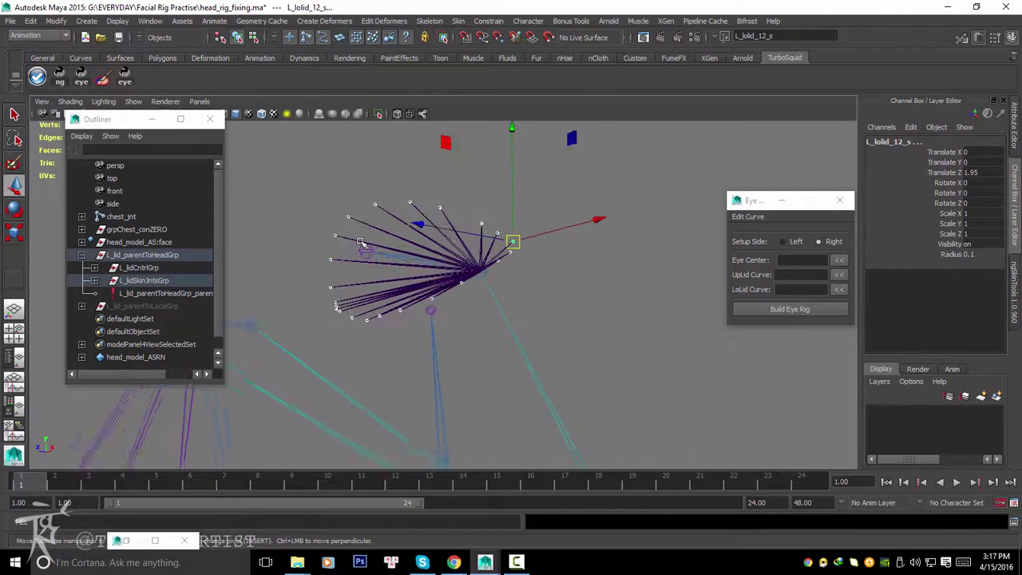
Step: Show all object types again to bring the full head mesh back
left_click(133, 102)
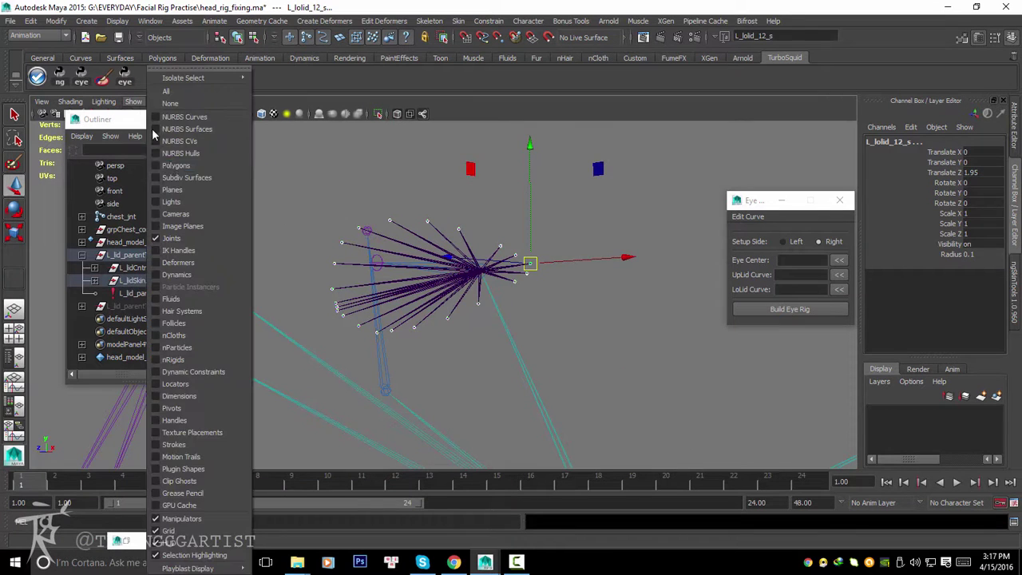
left_click(172, 167)
mouse_move(171, 167)
left_mouse_down("alt")
mouse_move(289, 150)
mouse_move(396, 230)
left_mouse_up("alt")
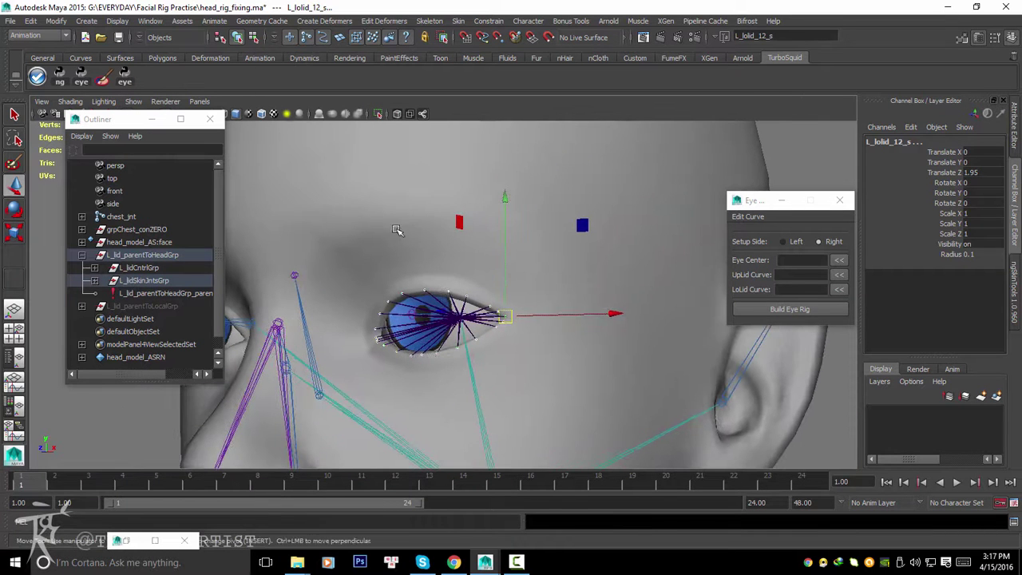
left_click_drag(483, 213, 360, 169, "alt")
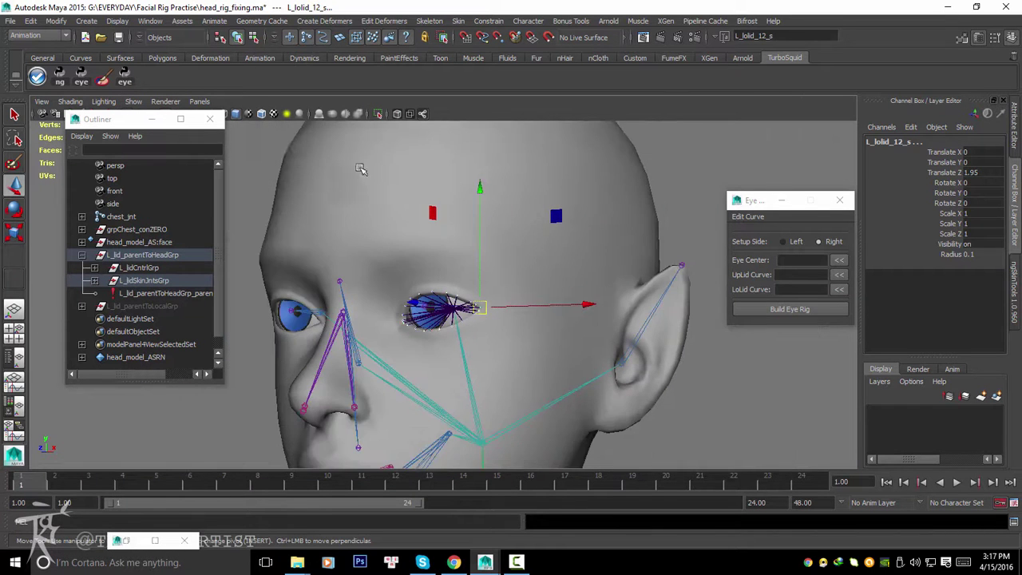
Step: Add the lid joints to the head mesh's skin as locked influences with default weight 0
left_click(393, 201)
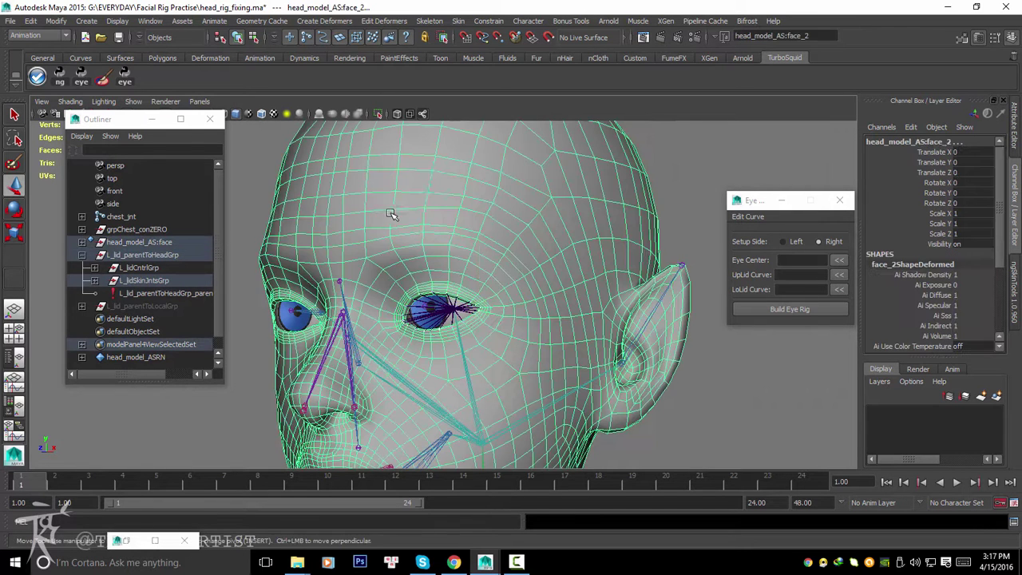
left_click_drag(418, 217, 427, 165, "alt")
left_click(459, 21)
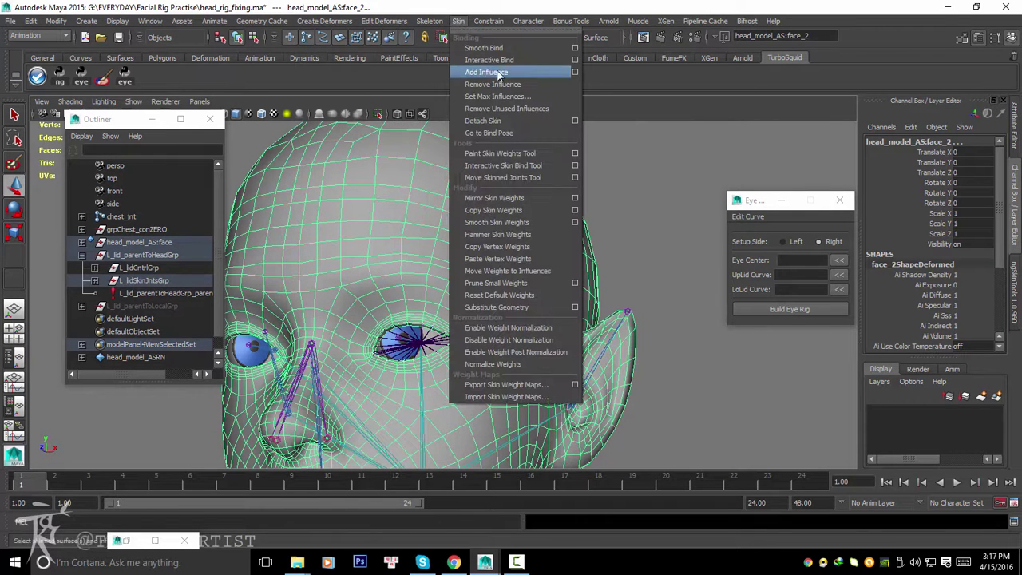
left_click(576, 72)
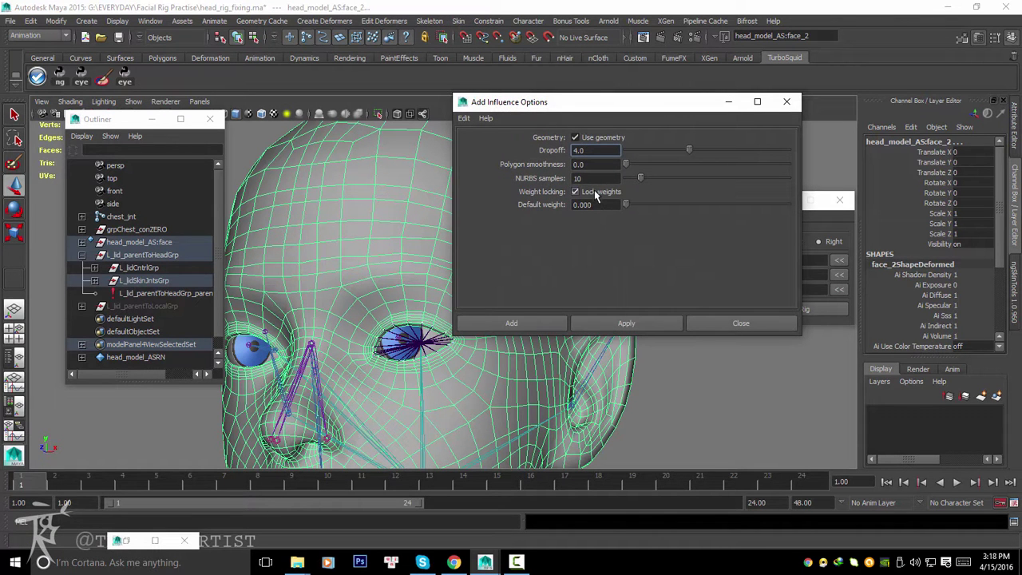
left_click(517, 325)
left_click_drag(430, 323, 413, 332, "alt")
scroll(439, 207, "up", 3)
Step: In Paint Skin Weights, select influences L_uplid_07_s through L_uplid_12_s, then return to the Select Tool
left_click(292, 175)
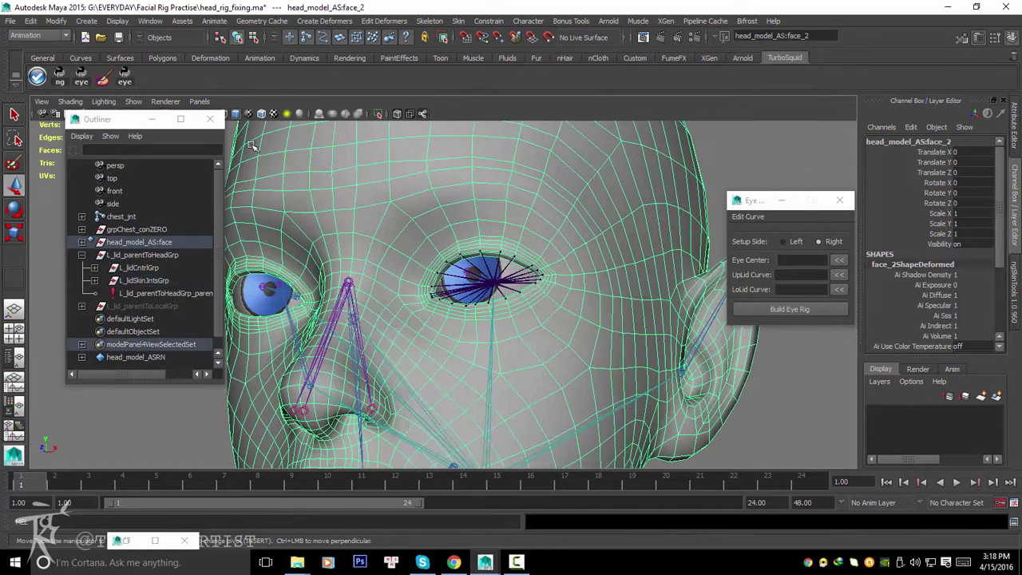
double_click(104, 83)
mouse_move(146, 121)
left_mouse_down()
mouse_move(163, 298)
mouse_move(185, 365)
left_mouse_up()
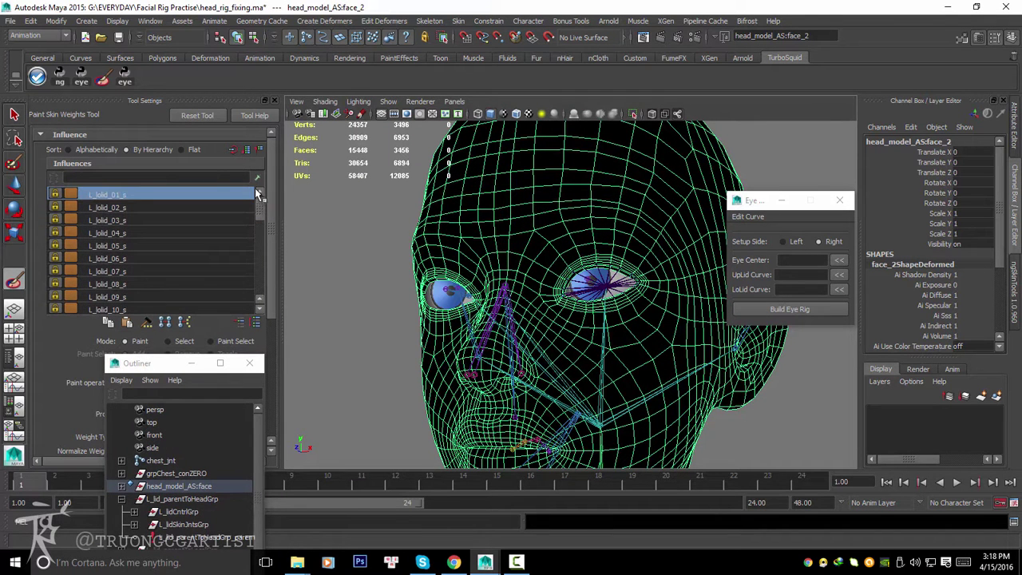
left_click_drag(259, 211, 257, 263)
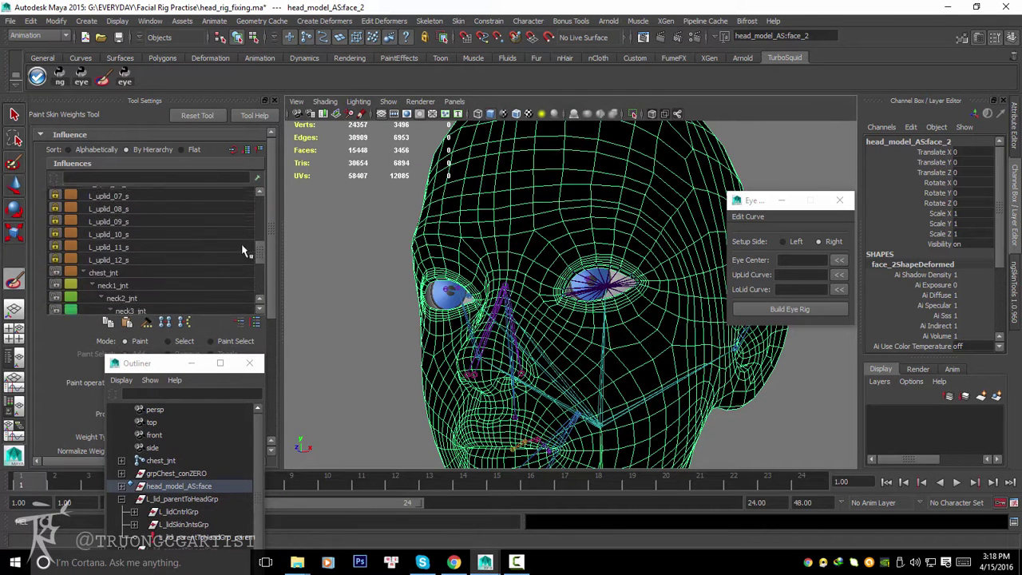
left_click(124, 264, "shift")
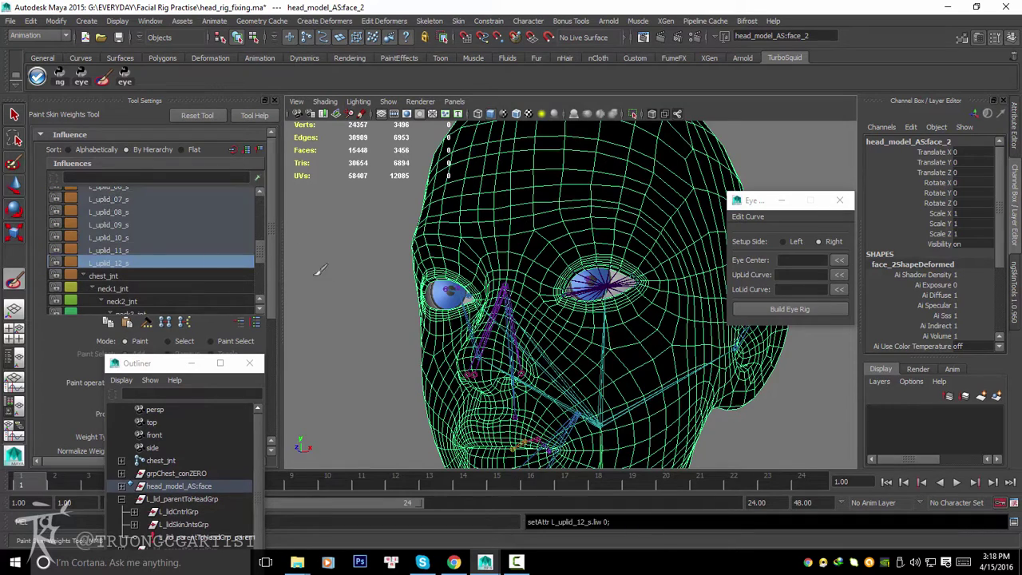
scroll(467, 264, "down", 2)
scroll(495, 248, "up", 5)
key("q")
scroll(532, 218, "up", 2)
left_click_drag(532, 217, 479, 206, "alt")
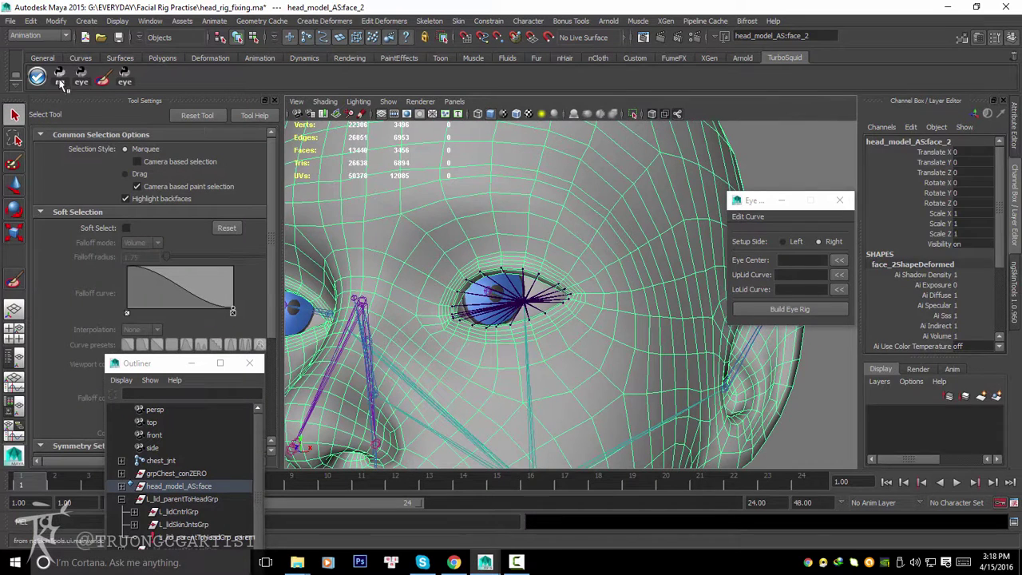
Step: Open ngSkinTools and delete the existing ngSkinTools custom nodes
left_click(67, 79)
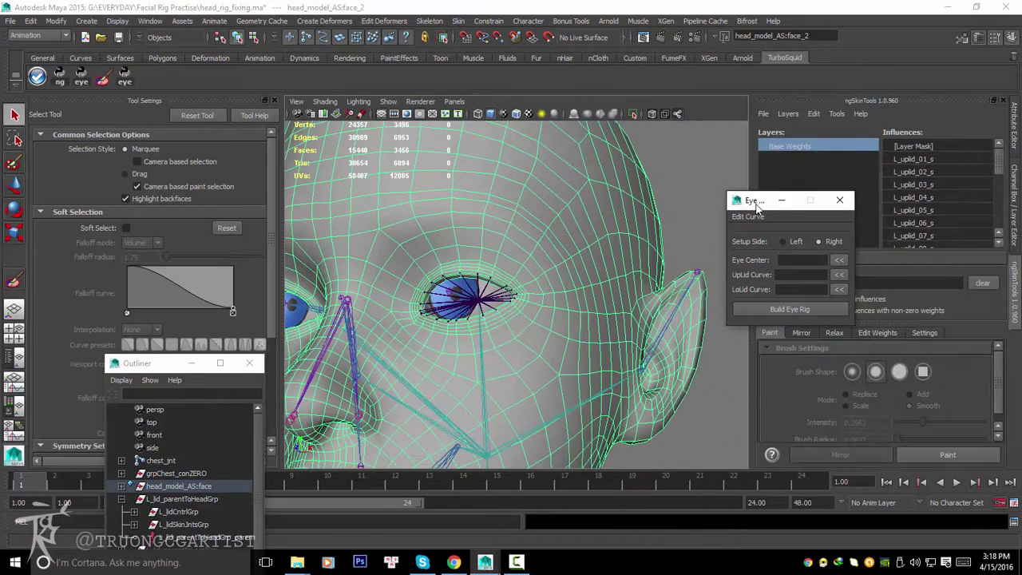
left_click_drag(771, 206, 767, 267)
left_click(813, 113)
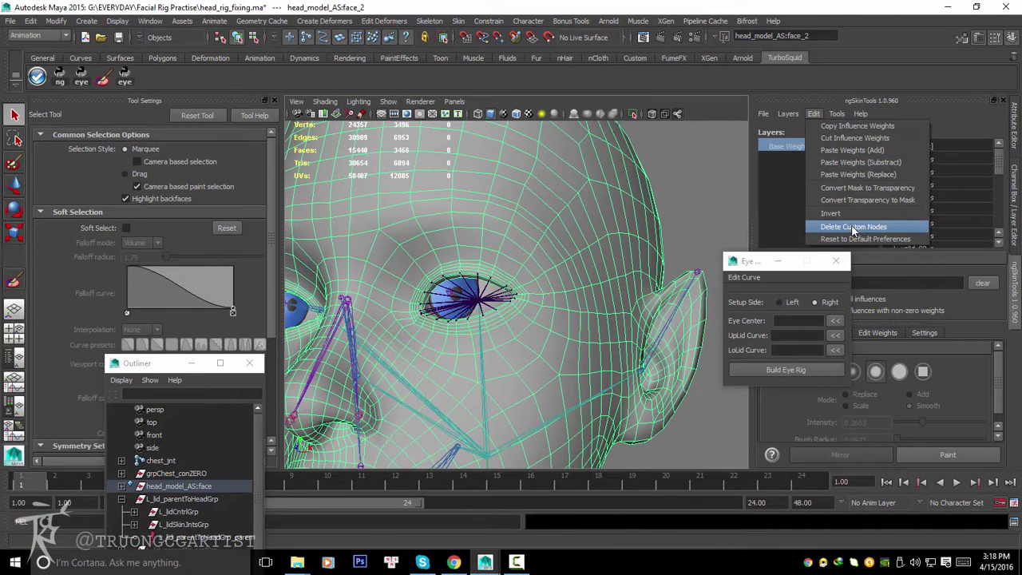
left_click(853, 228)
left_click(483, 290)
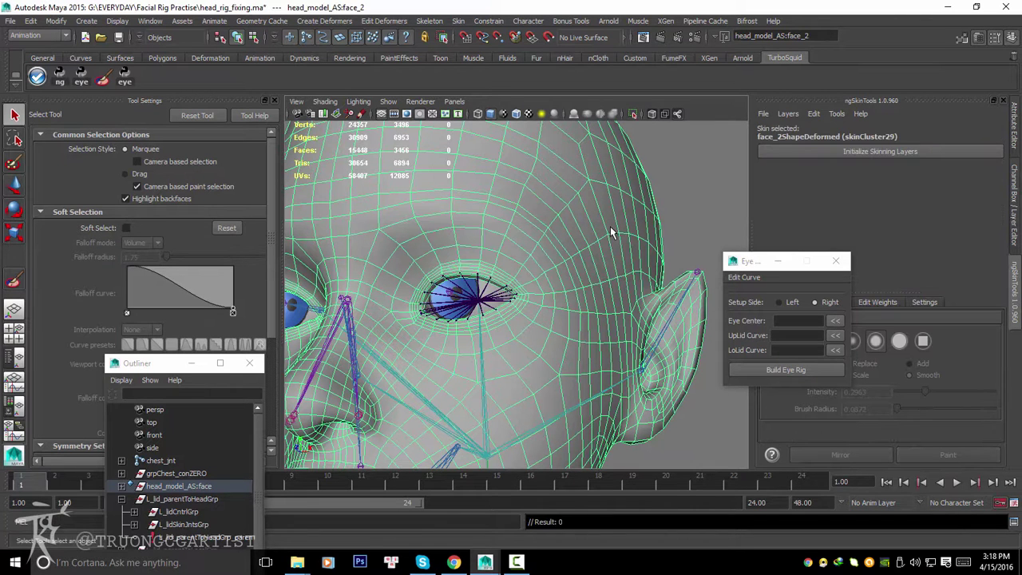
Step: Initialize skinning layers on face_2's skin and close the Eye rig window
left_click(813, 113)
left_click(829, 93)
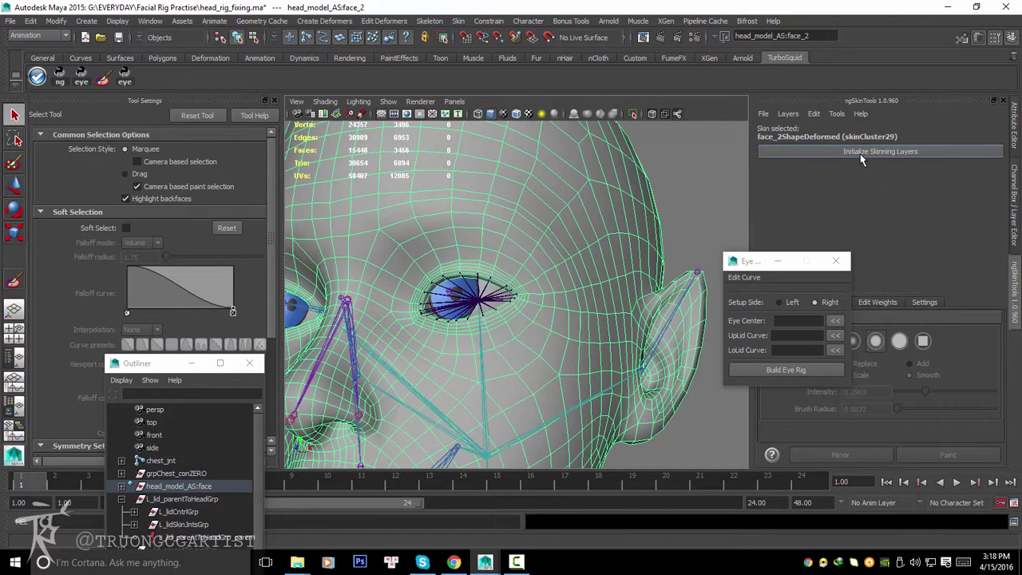
left_click(861, 152)
left_click(835, 260)
left_click_drag(595, 255, 506, 241, "alt")
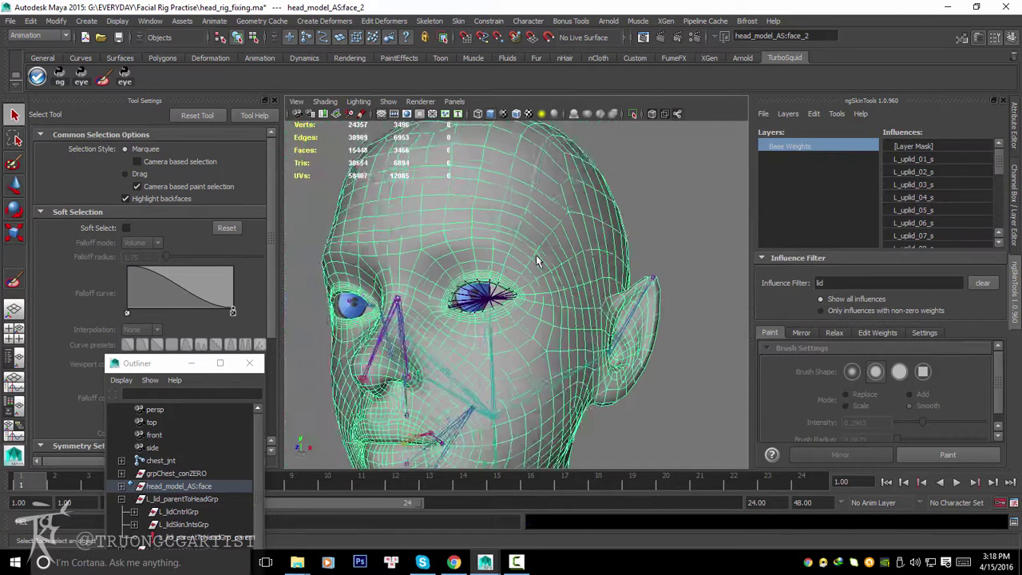
Step: Create a new ngSkinTools layer named 'eyes' above Base Weights
key("f")
right_click(803, 145)
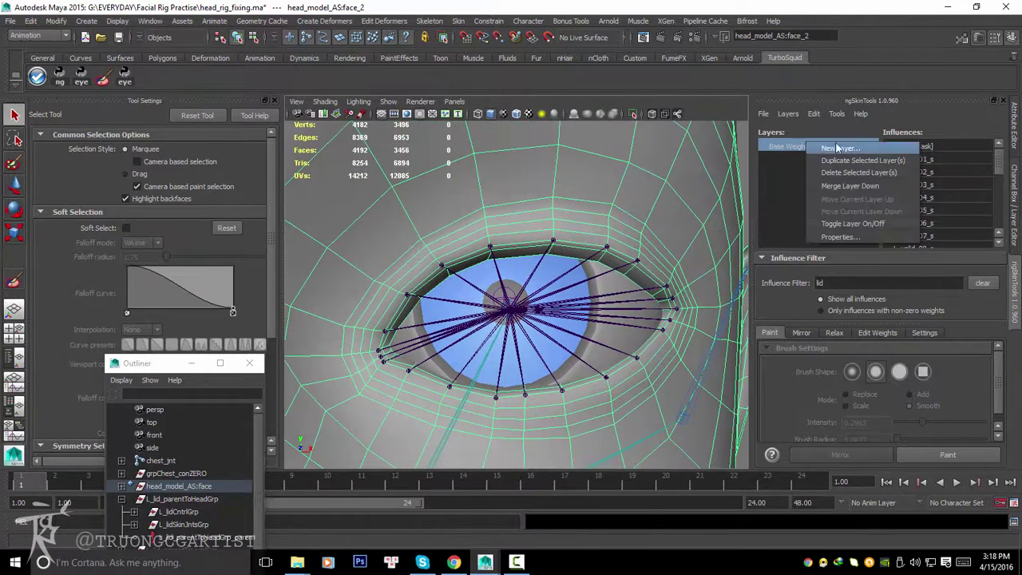
left_click(831, 159)
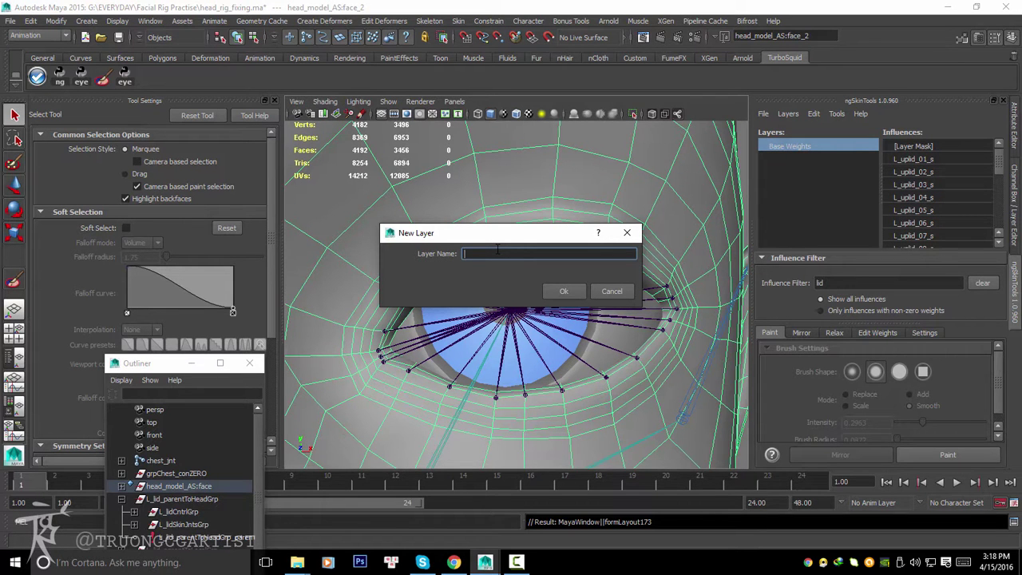
type("eyes")
key("Return")
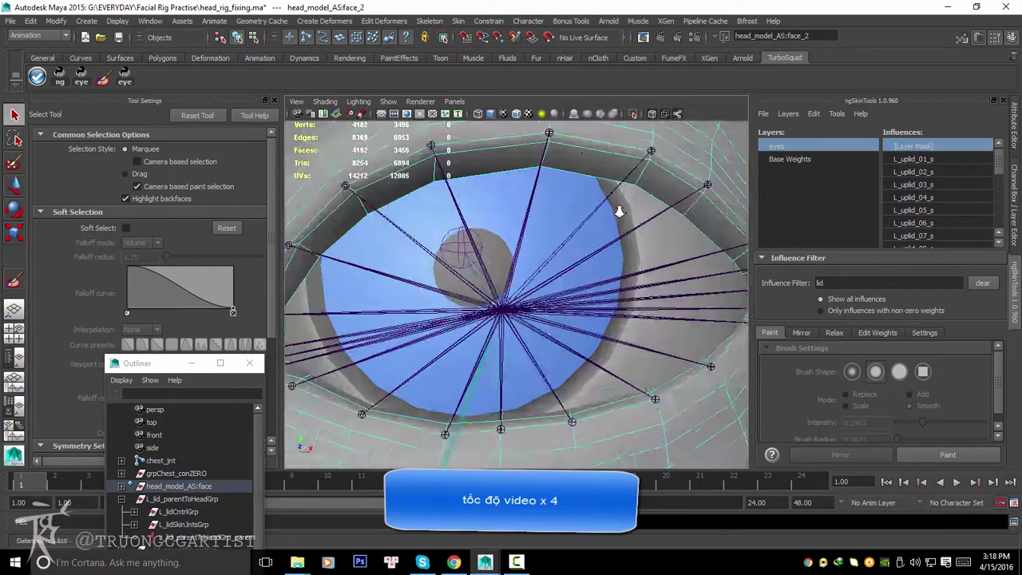
left_click(620, 209)
Step: Convert the eyelid edge to vertices and assign weight to the lower-lid influences
right_click(621, 210, "shift")
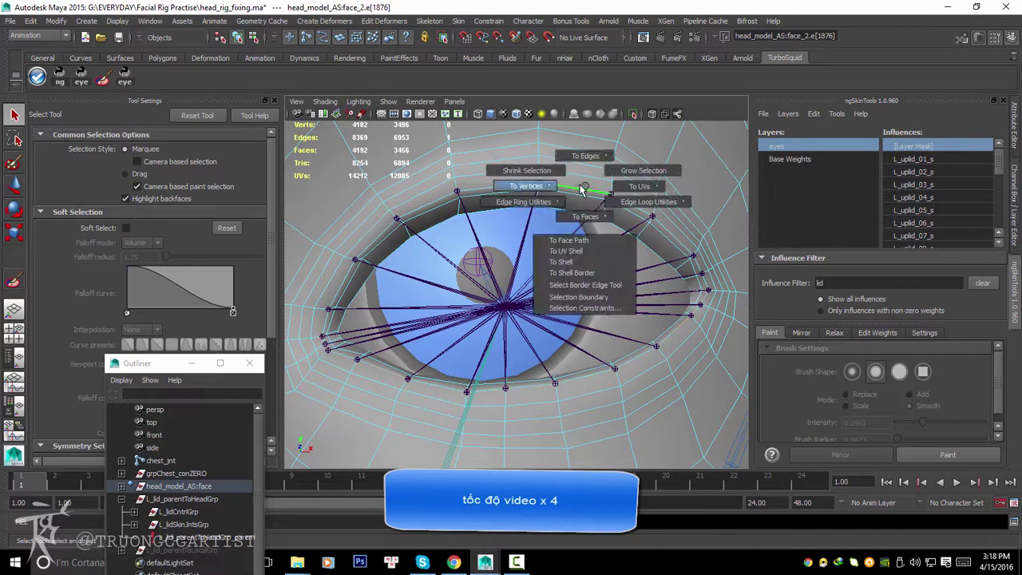
left_click(563, 208)
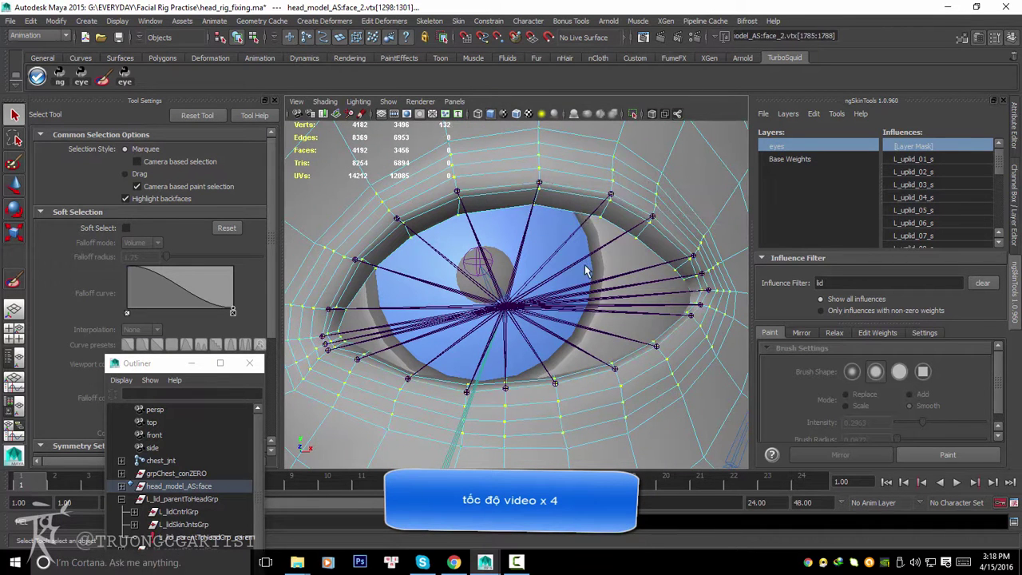
left_click(947, 454)
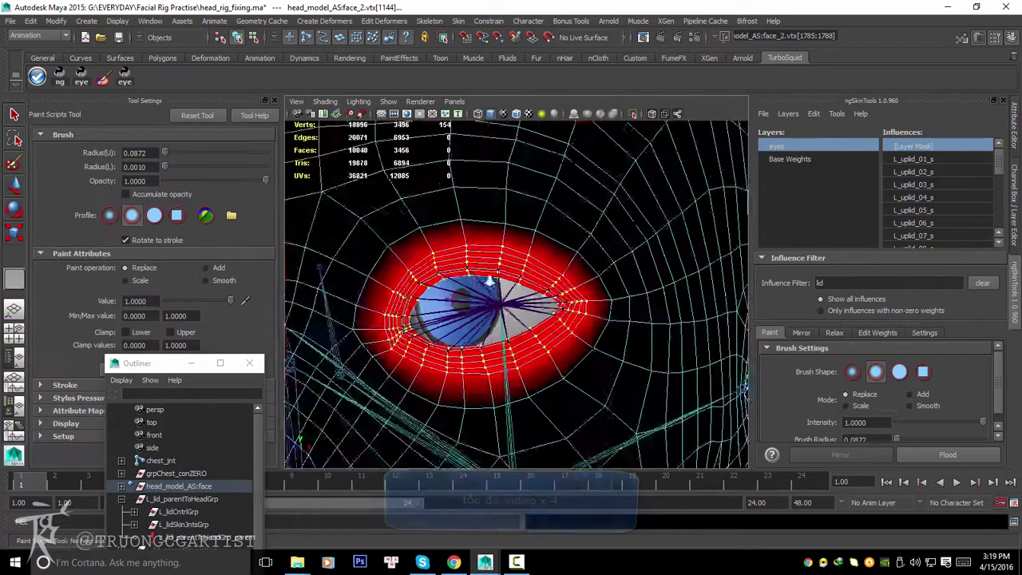
left_click(913, 159)
scroll(934, 200, "down", 3)
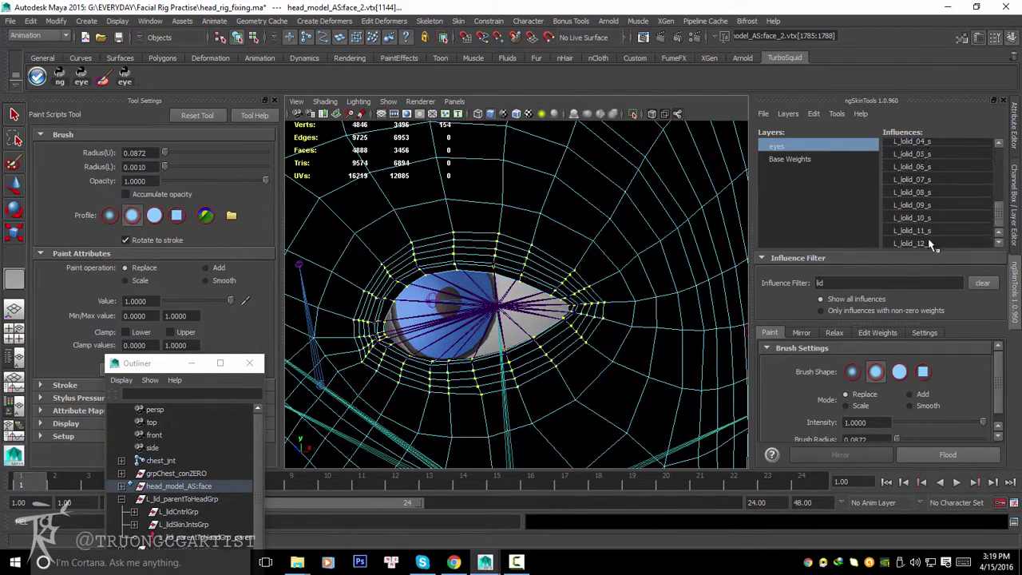
left_click(913, 243, "shift")
left_click(878, 332)
left_click_drag(659, 332, 773, 339, "alt")
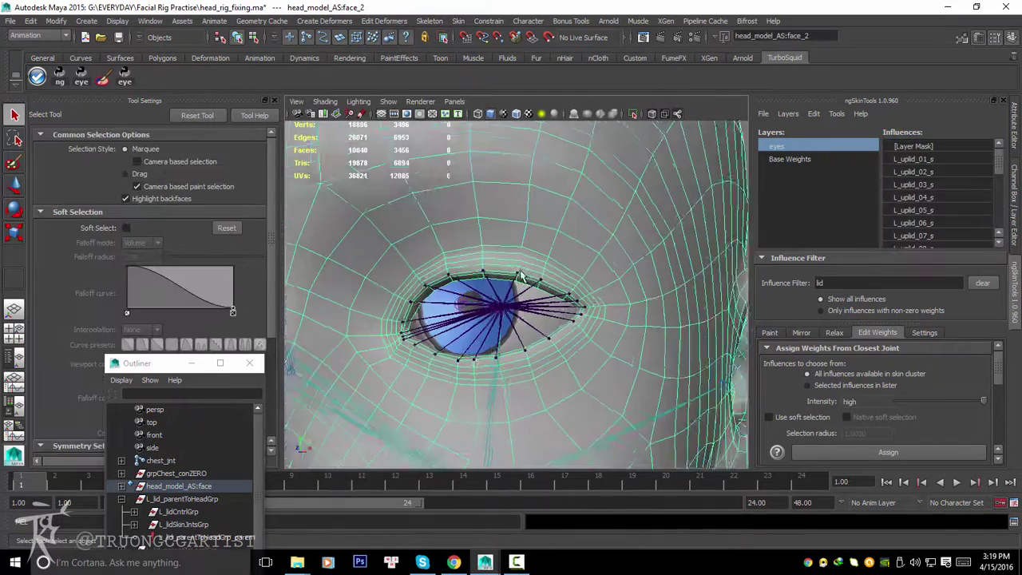
Step: Paint the eyes layer mask around the left eye with a smaller brush
left_click(388, 101)
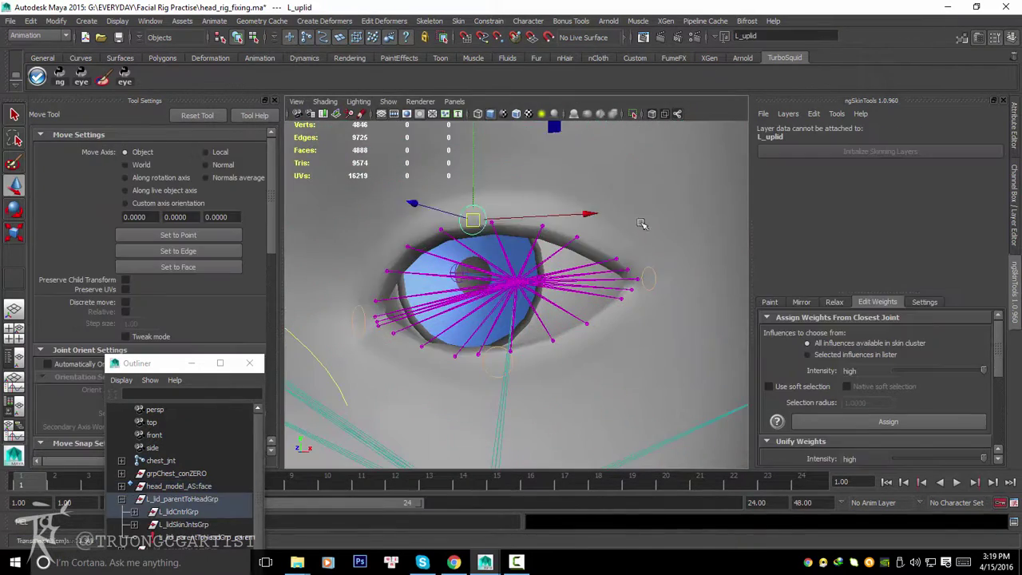
left_click(917, 147)
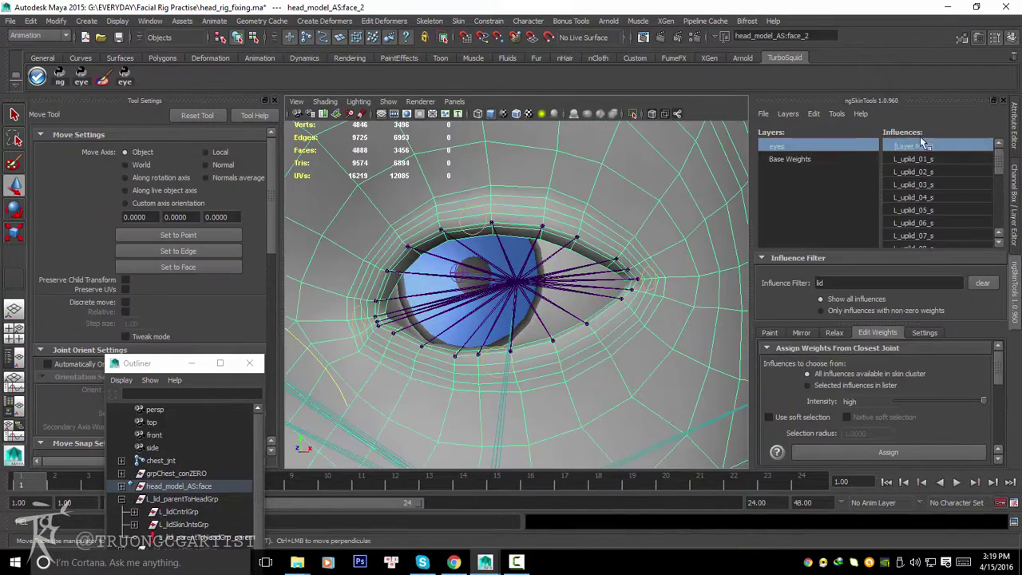
left_click(769, 332)
scroll(498, 228, "up", 2)
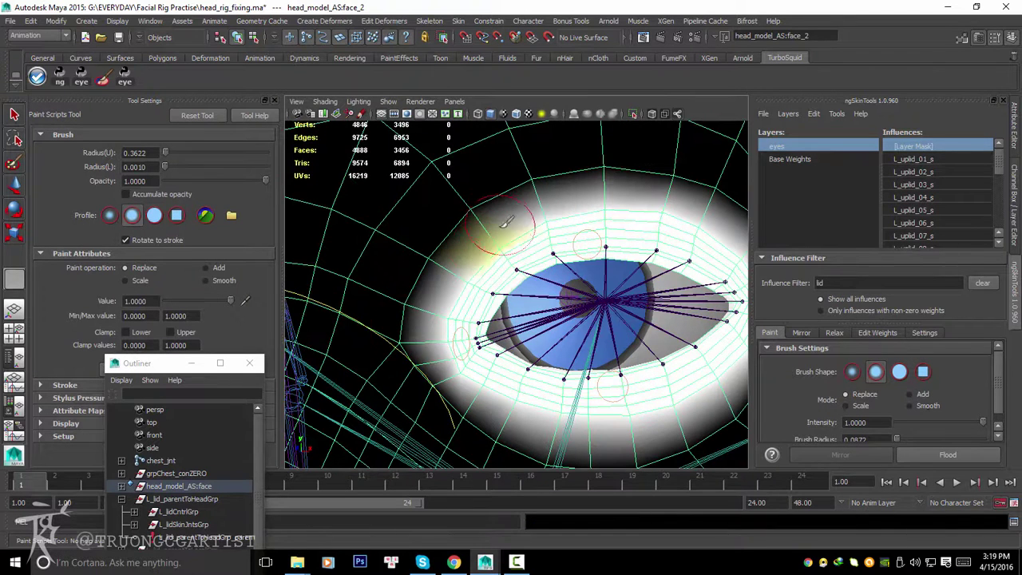
left_click_drag(434, 422, 388, 216, "alt")
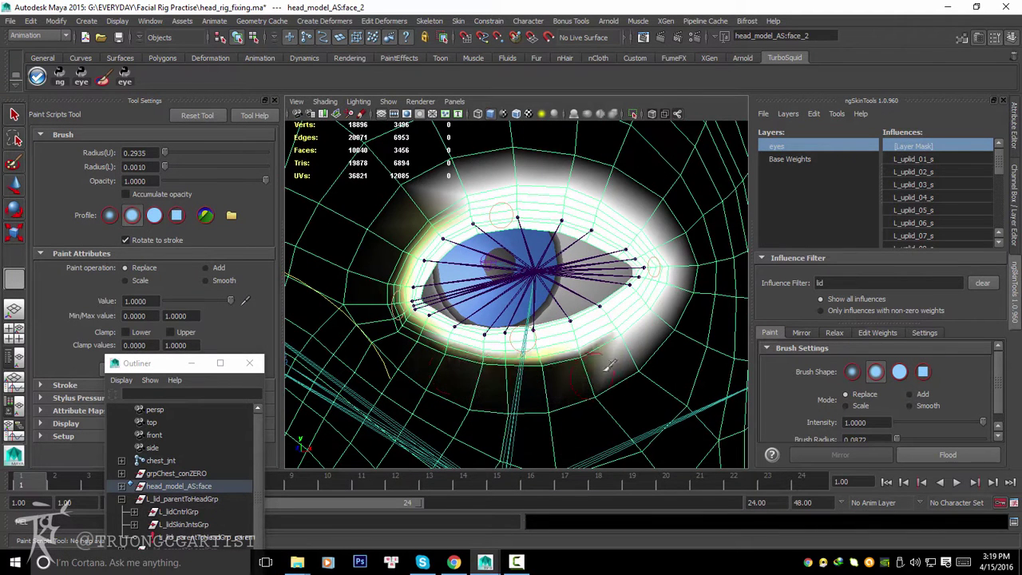
left_click_drag(482, 164, 684, 272)
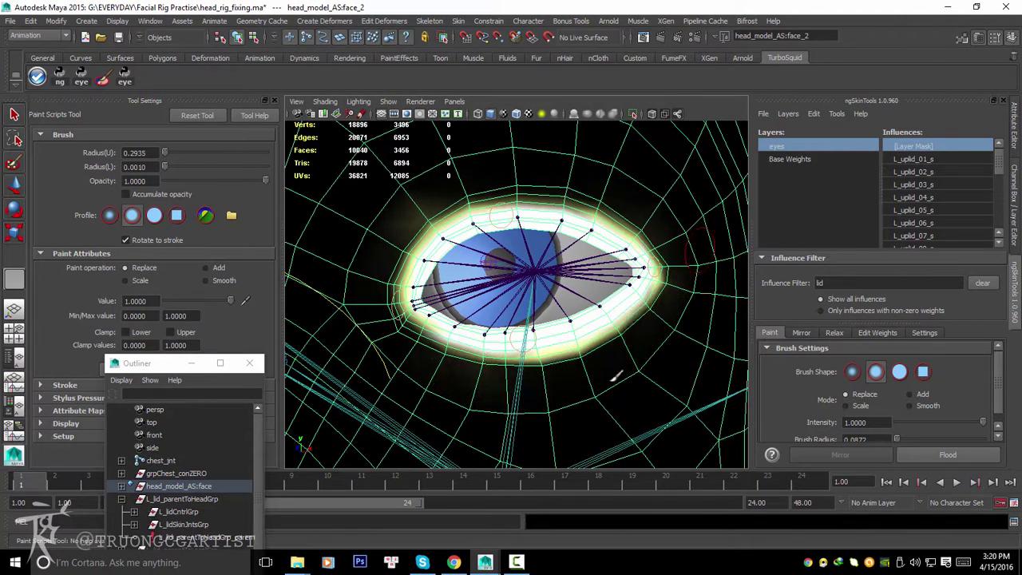
mouse_move(439, 187)
left_mouse_down()
mouse_move(399, 304)
mouse_move(447, 200)
mouse_move(654, 256)
left_mouse_up()
left_click_drag(918, 146, 916, 264)
Step: Relax the lid joints' weights, then exit painting and select the upper-lid control L_uplid
left_click(876, 332)
left_click(894, 455)
left_click(834, 332)
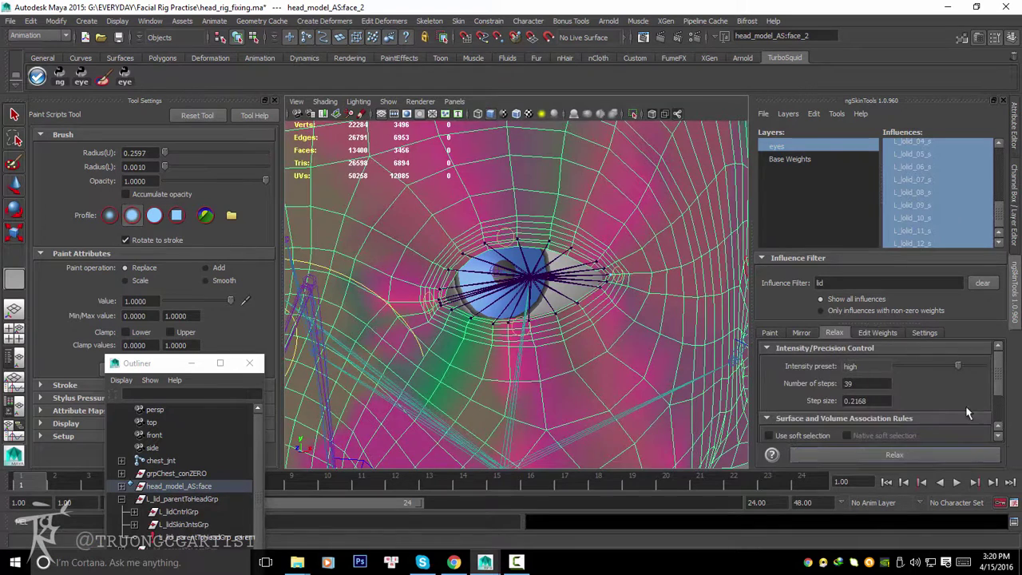
scroll(713, 305, "down", 3)
key("q")
scroll(573, 231, "up", 3)
left_click(515, 210)
mouse_move(557, 281)
left_mouse_down("alt")
mouse_move(651, 249)
mouse_move(500, 262)
left_mouse_up("alt")
left_click(1015, 217)
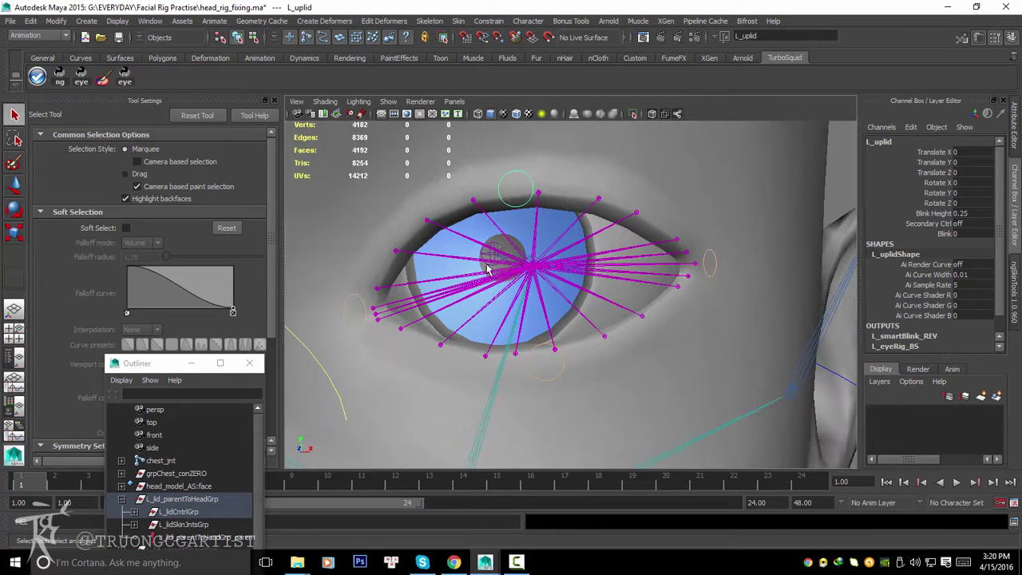
Step: Pull L_uplid down and undo, then scrub Blink closed and back to 0
key("w")
left_click_drag(517, 189, 527, 385)
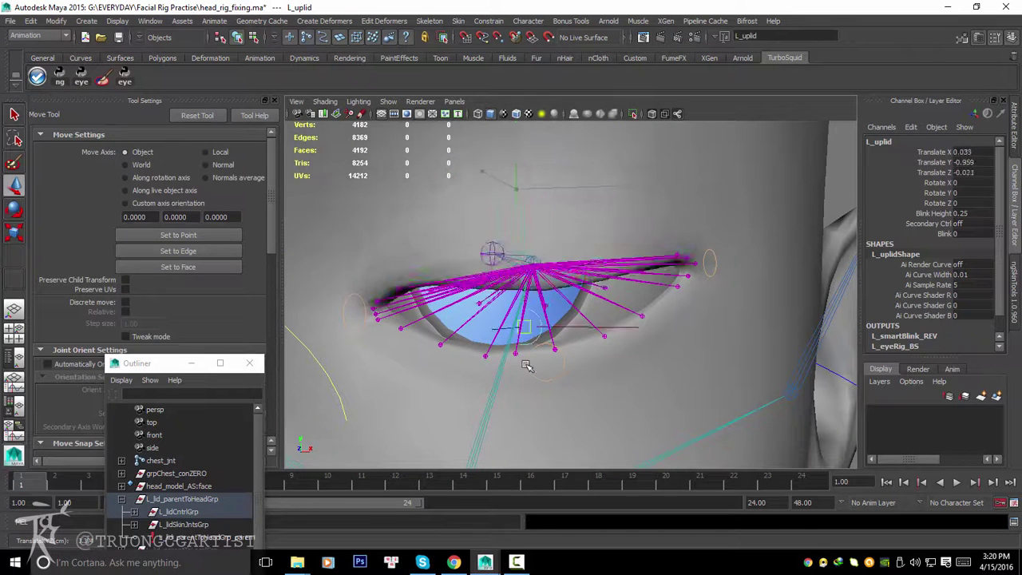
key("ctrl+z")
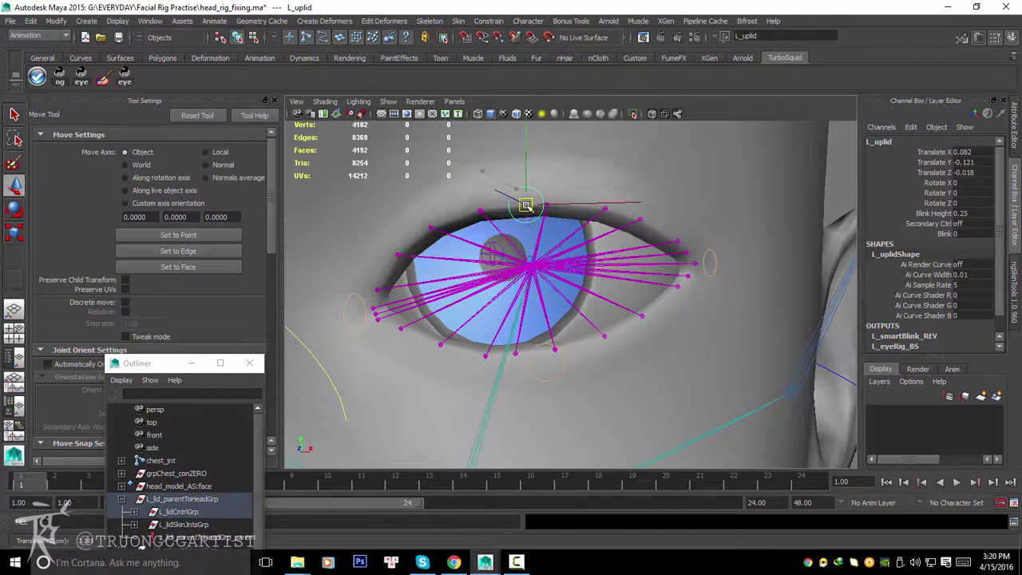
left_click(944, 233)
middle_click_drag(543, 283, 627, 258)
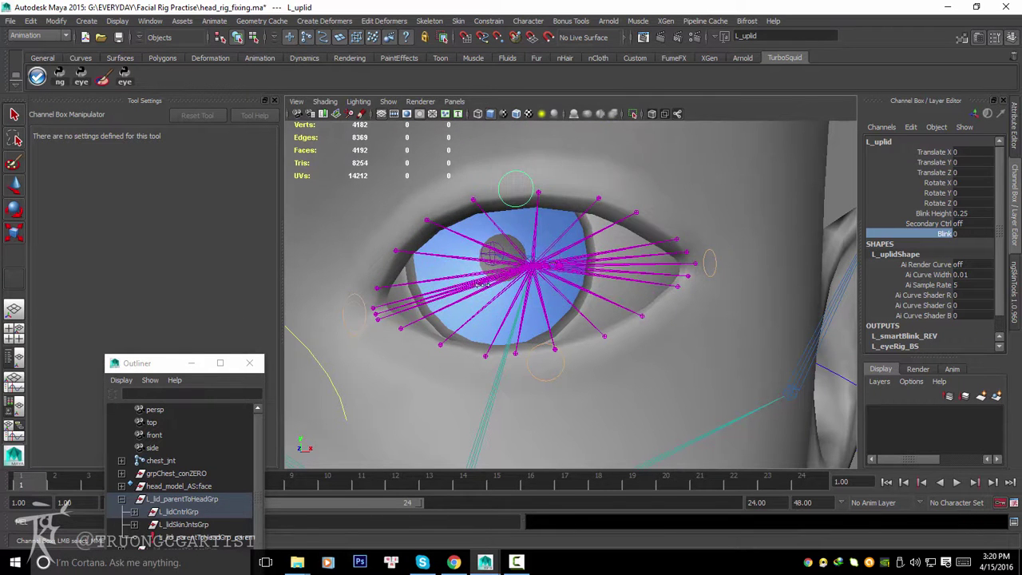
left_click_drag(627, 258, 558, 336, "alt")
left_click(559, 337)
key("w")
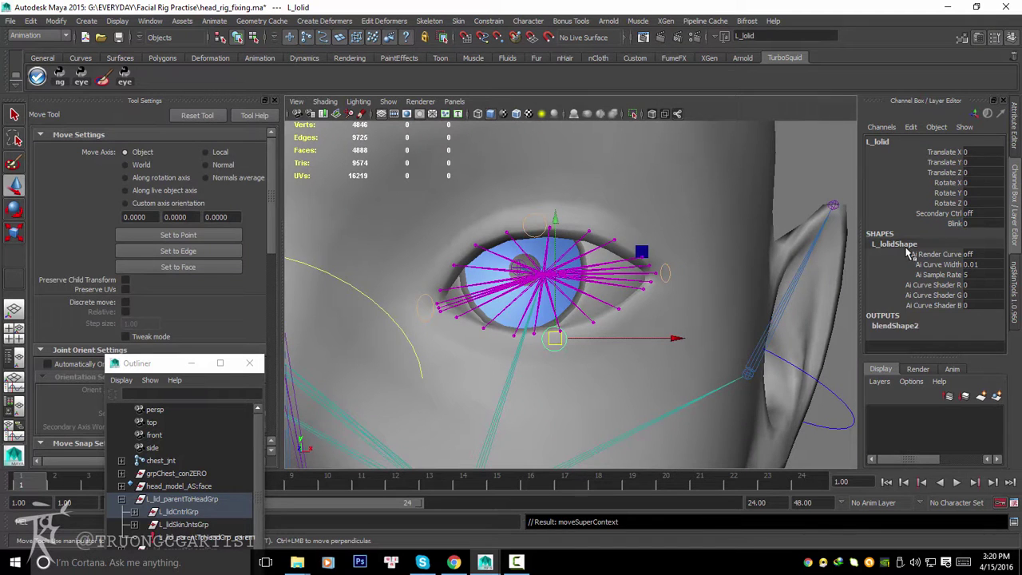
left_click(571, 214)
left_click(571, 337)
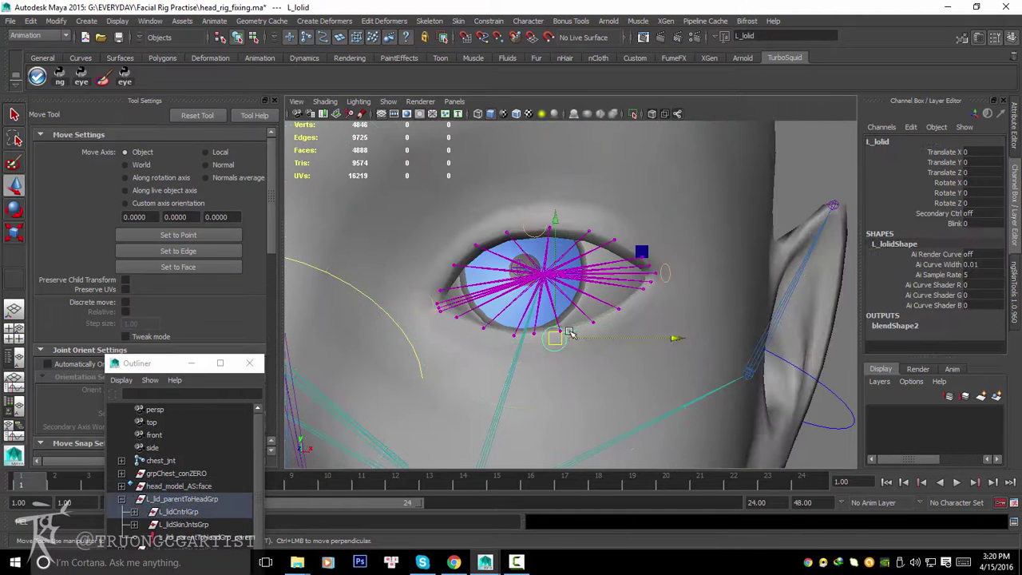
Step: Scrub L_uplid's Blink to close and reopen the lid, then turn Secondary Ctrl on
left_click(557, 230)
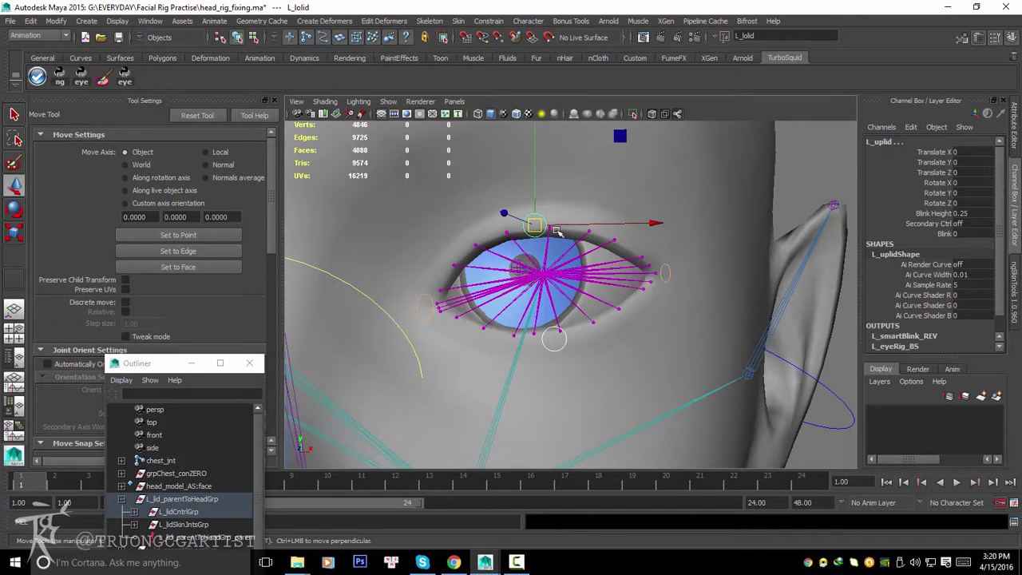
left_click(946, 233)
middle_click_drag(560, 281, 575, 282)
mouse_move(545, 292)
left_mouse_down("alt")
mouse_move(575, 279)
mouse_move(530, 282)
mouse_move(563, 291)
left_mouse_up("alt")
mouse_move(563, 291)
middle_mouse_down()
mouse_move(551, 292)
mouse_move(583, 293)
middle_mouse_up()
left_click_drag(583, 293, 595, 296, "alt")
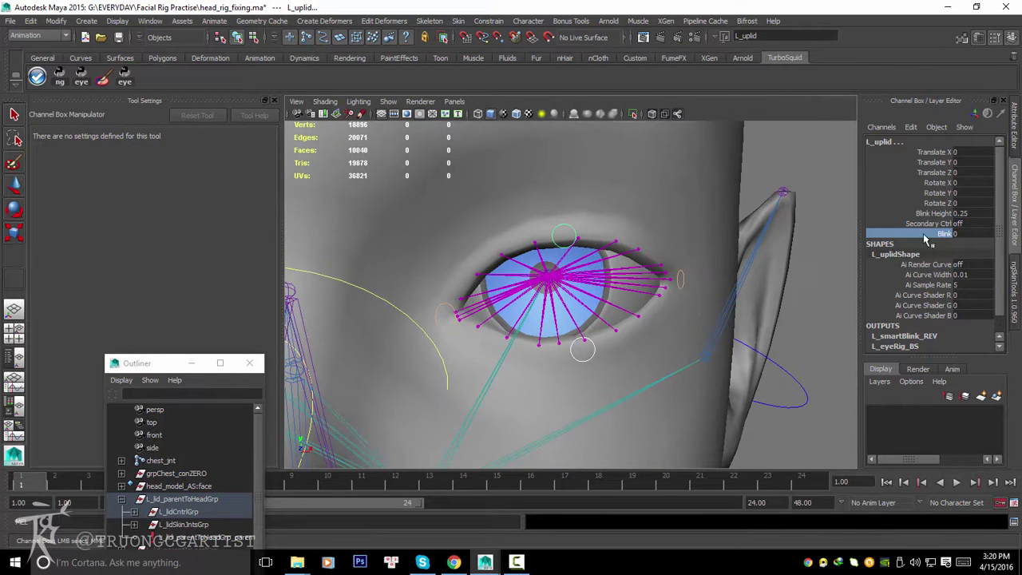
left_click(963, 223)
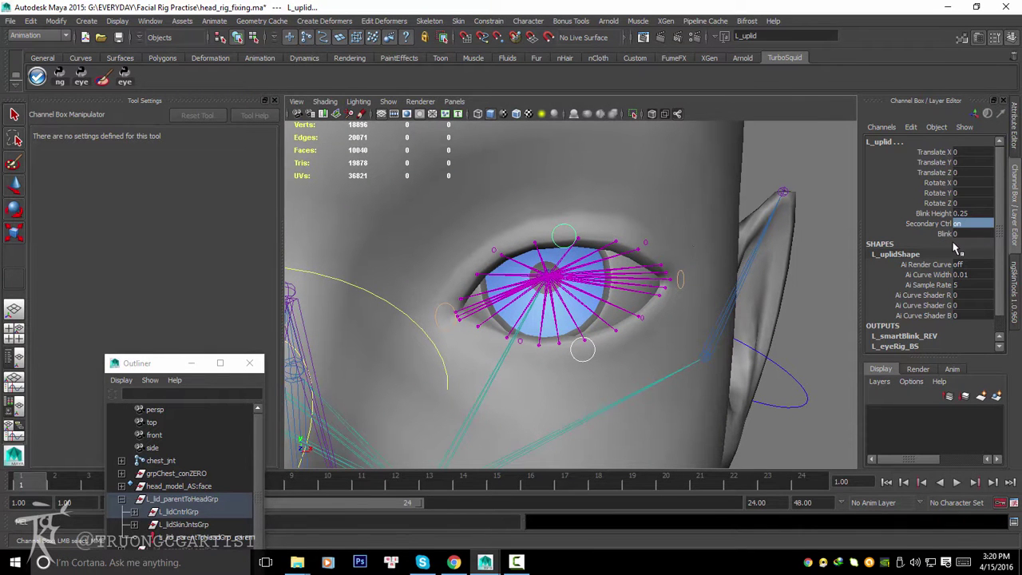
scroll(496, 217, "up", 2)
left_click(466, 232)
key("w")
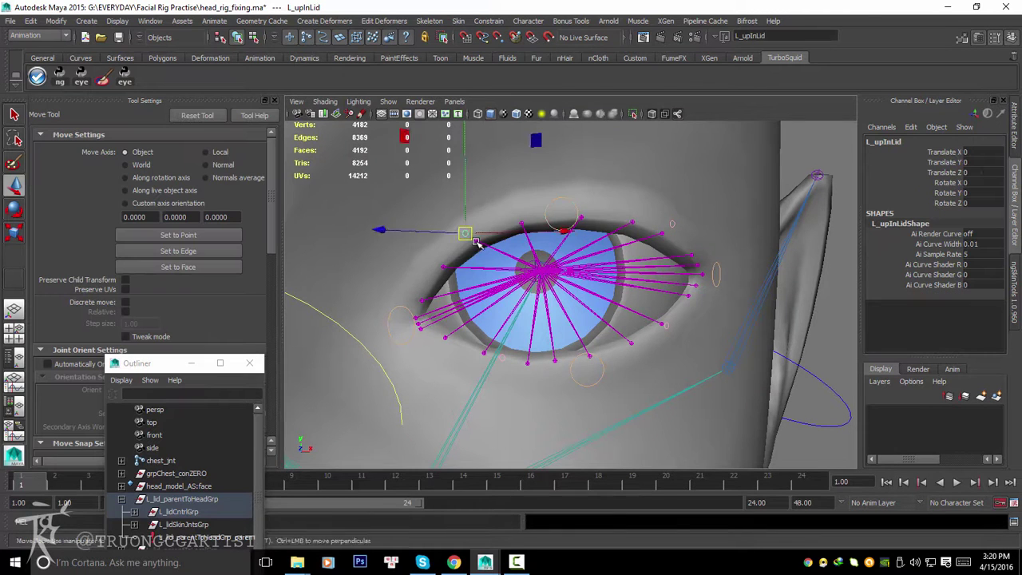
left_click_drag(468, 233, 540, 313)
key("ctrl+z")
left_click(673, 225)
left_click_drag(672, 225, 581, 385)
key("ctrl+z")
left_click(501, 360)
left_click_drag(501, 359, 505, 228)
key("ctrl+z")
left_click(403, 317)
mouse_move(403, 317)
left_mouse_down("alt")
mouse_move(529, 380)
mouse_move(519, 344)
left_mouse_up("alt")
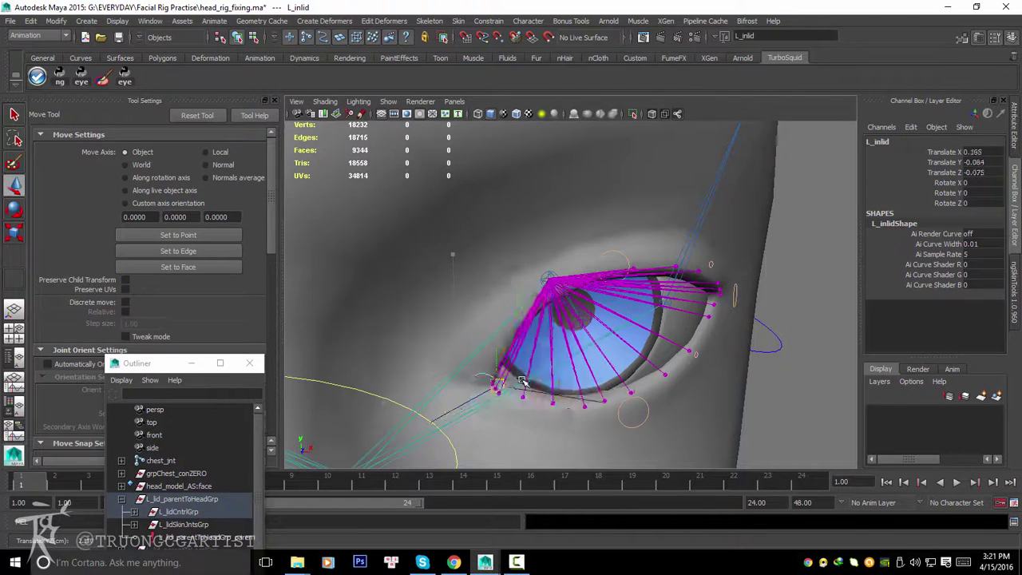
key("ctrl+z")
left_click_drag(741, 300, 687, 284, "alt")
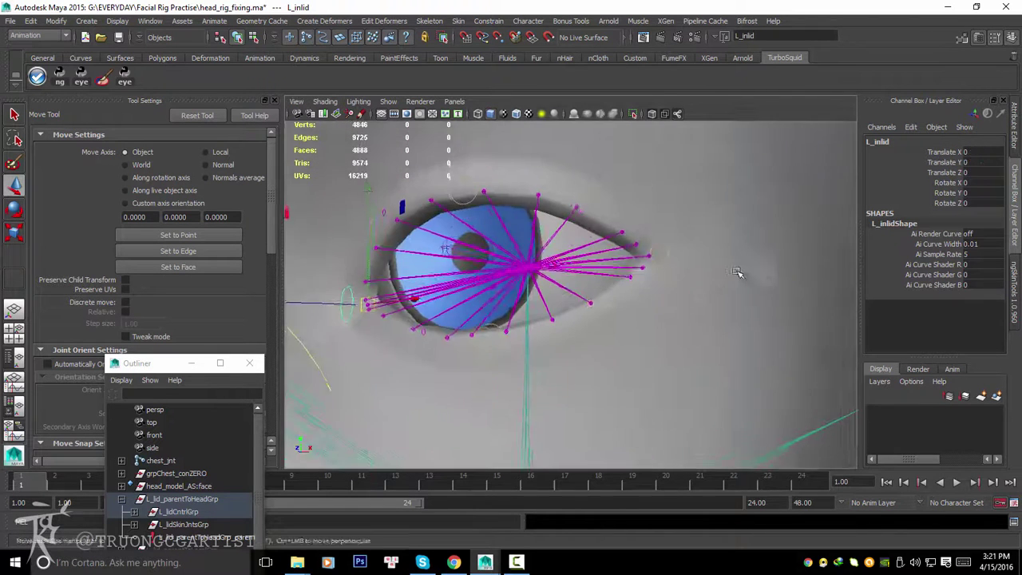
scroll(686, 283, "down", 3)
scroll(673, 278, "up", 3)
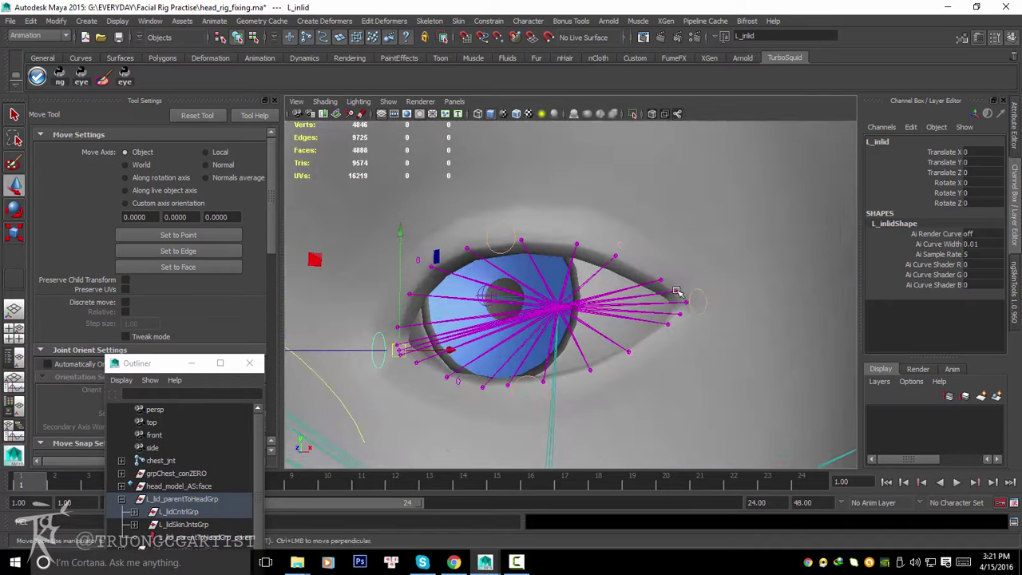